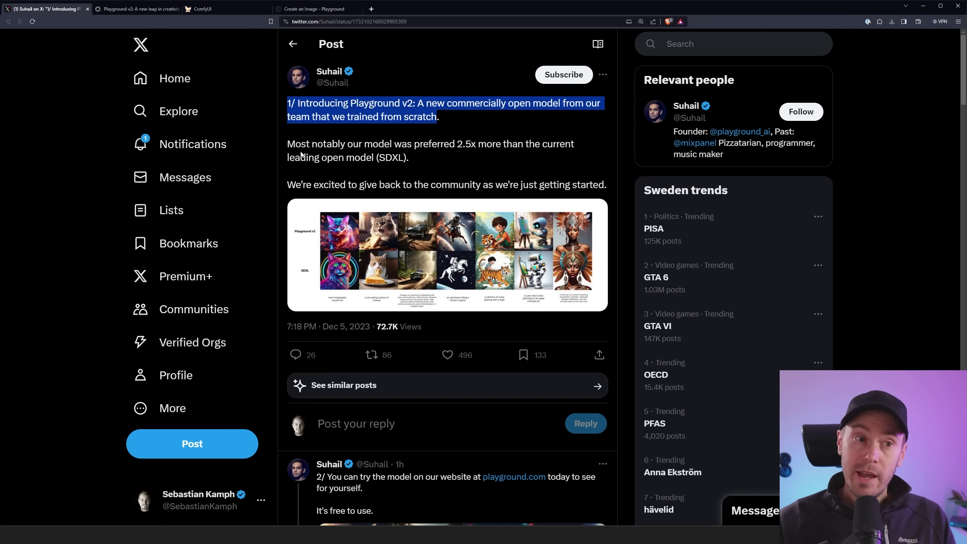
Highlight the tweet's sentence saying Playground v2 is preferred 2.5x over SDXL
{"action": "left_click_drag", "start_coordinate": [289, 146], "coordinate": [405, 159]}
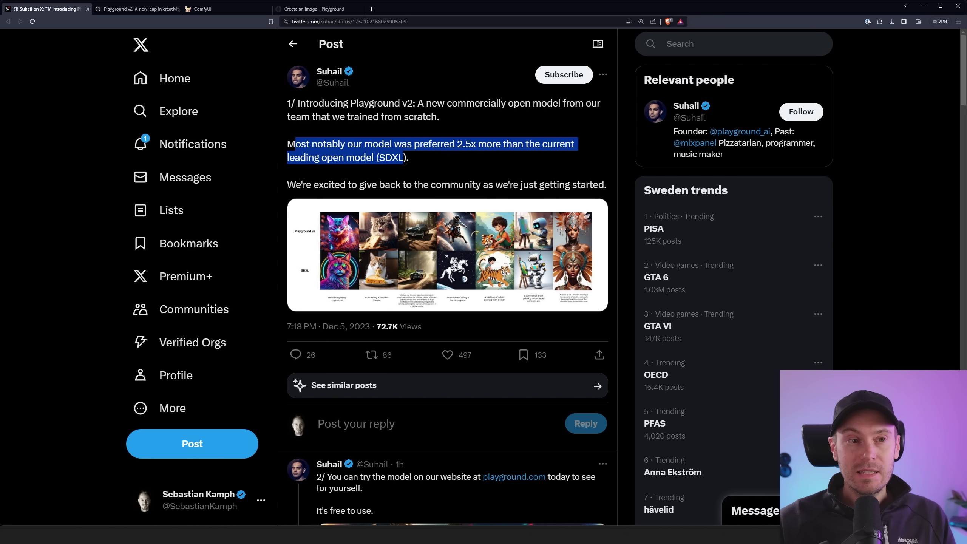
View the Playground v2 vs SDXL comparison image full-screen, then scroll down the thread
{"action": "left_click", "coordinate": [417, 225]}
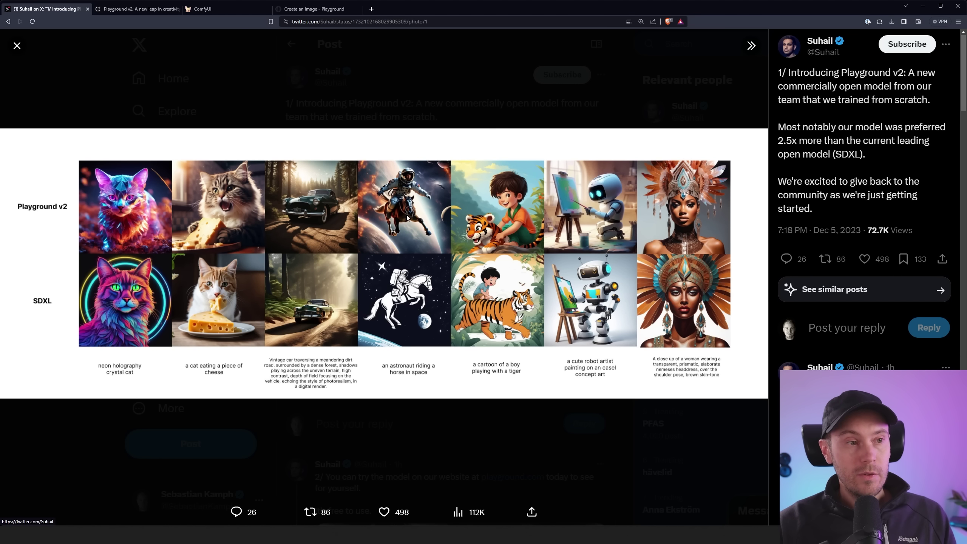
{"action": "left_click", "coordinate": [409, 126]}
{"action": "scroll", "coordinate": [408, 129], "scroll_direction": "down", "scroll_amount": 8}
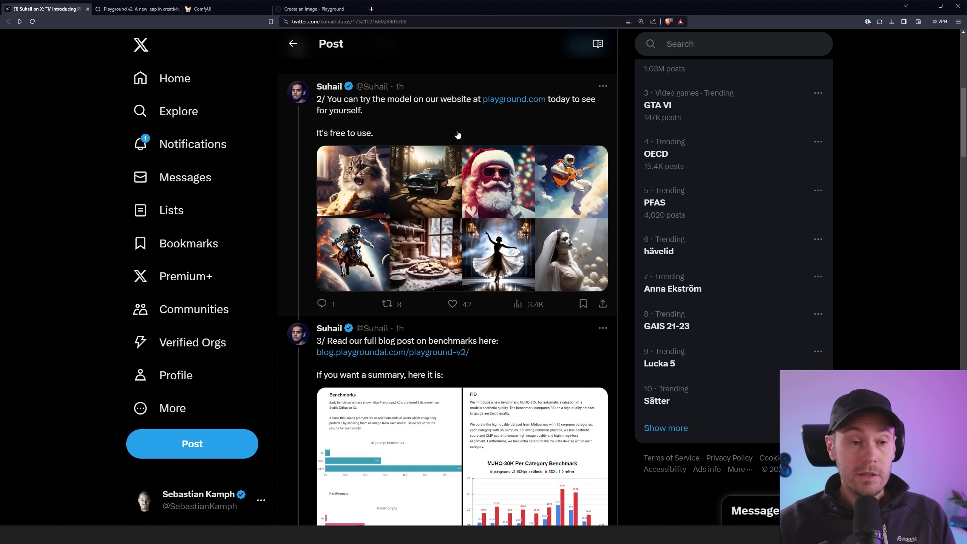
{"action": "scroll", "coordinate": [457, 134], "scroll_direction": "down", "scroll_amount": 4}
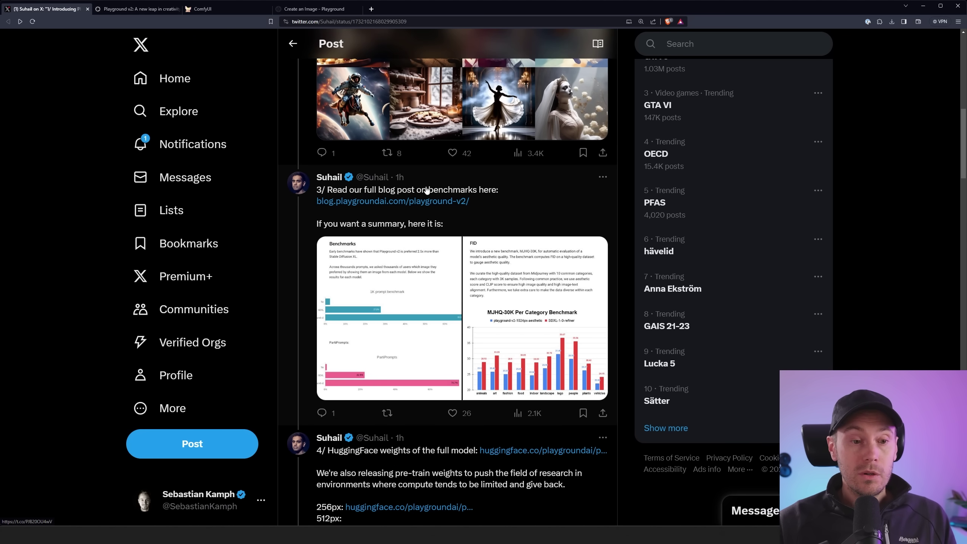
Switch to the Playground v2 blog post and zoom the page to 125%
{"action": "left_click", "coordinate": [124, 11]}
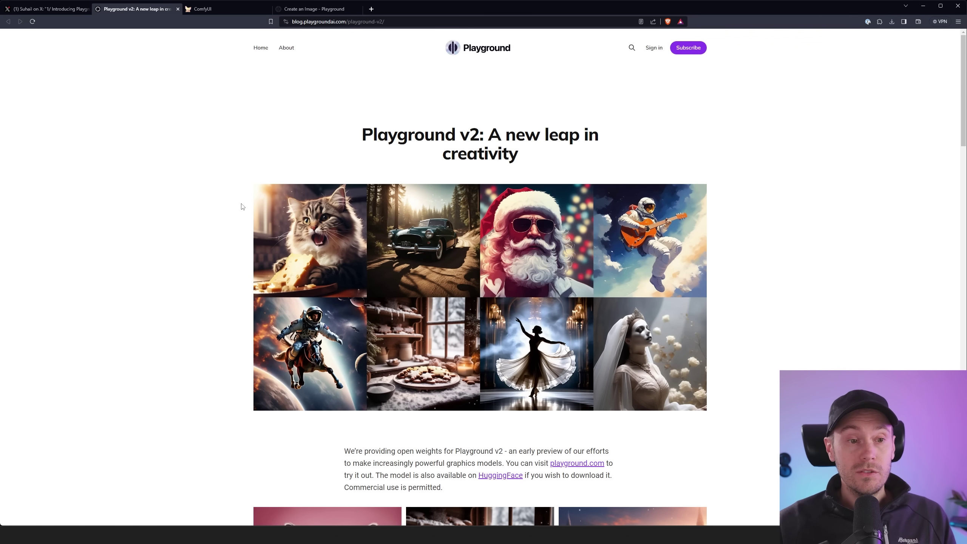
{"action": "key", "text": "ctrl+plus"}
{"action": "key", "text": "ctrl+plus"}
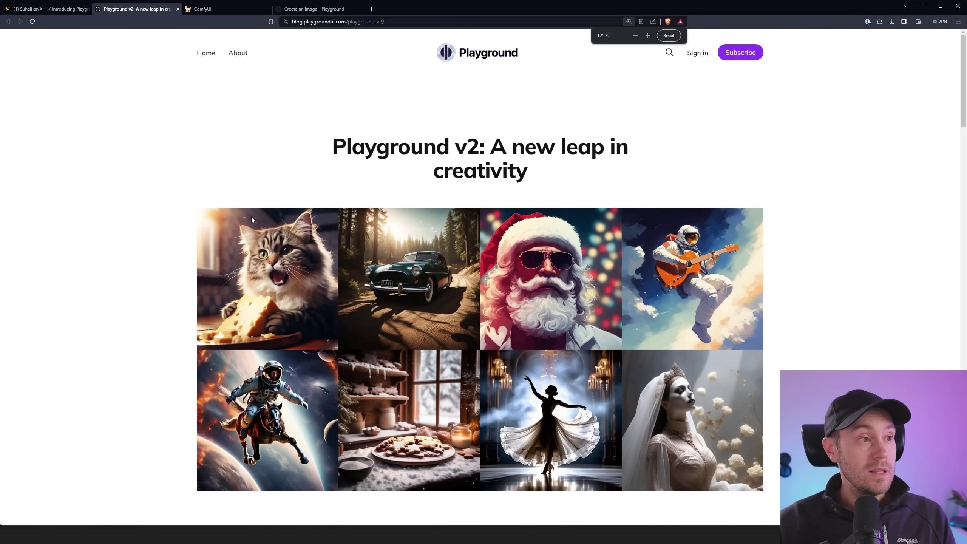
{"action": "scroll", "coordinate": [252, 217], "scroll_direction": "down", "scroll_amount": 9}
Highlight the open-weights and 'Commercial use is permitted' sentences, then scroll down to Benchmarks
{"action": "left_click_drag", "start_coordinate": [318, 122], "coordinate": [506, 134]}
{"action": "left_click", "coordinate": [500, 122]}
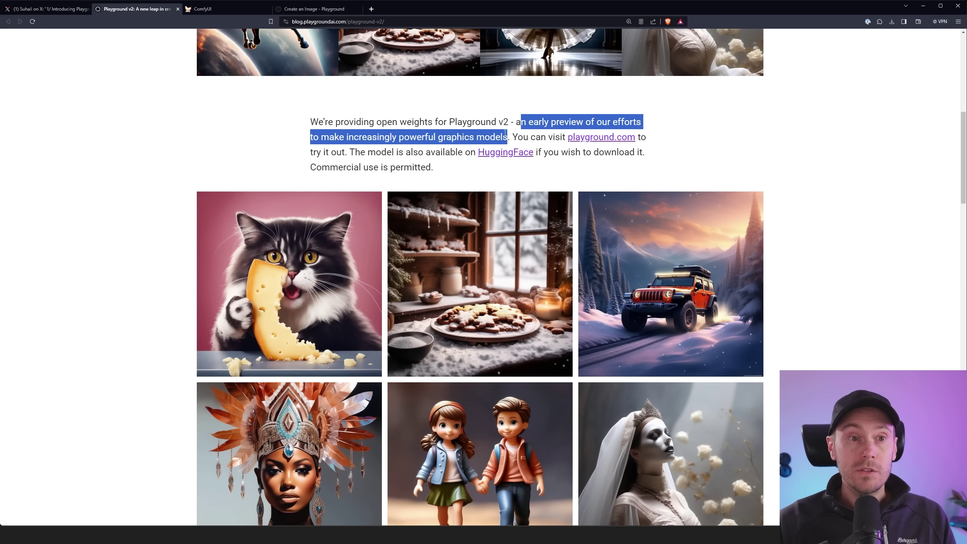
{"action": "left_click", "coordinate": [505, 134]}
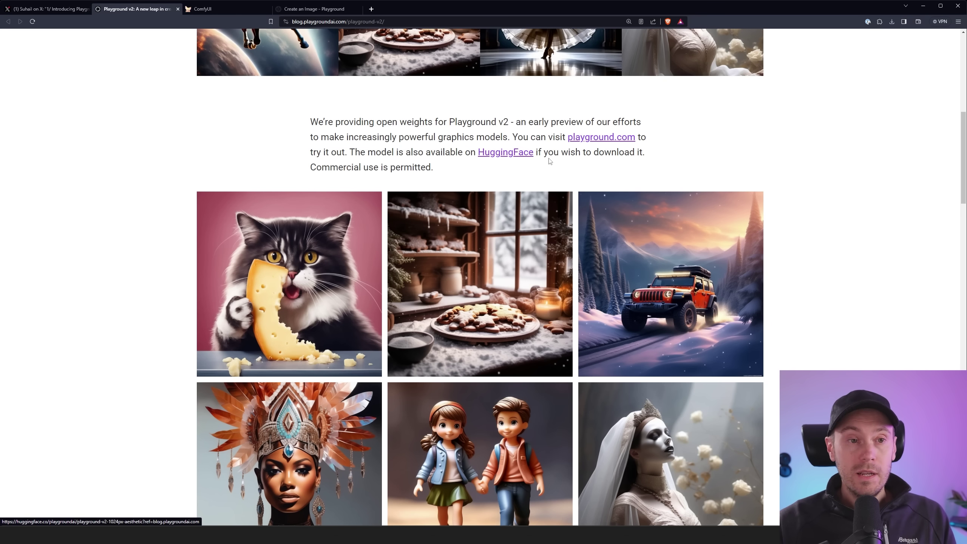
{"action": "left_click_drag", "start_coordinate": [313, 167], "coordinate": [442, 169]}
{"action": "left_click", "coordinate": [451, 172]}
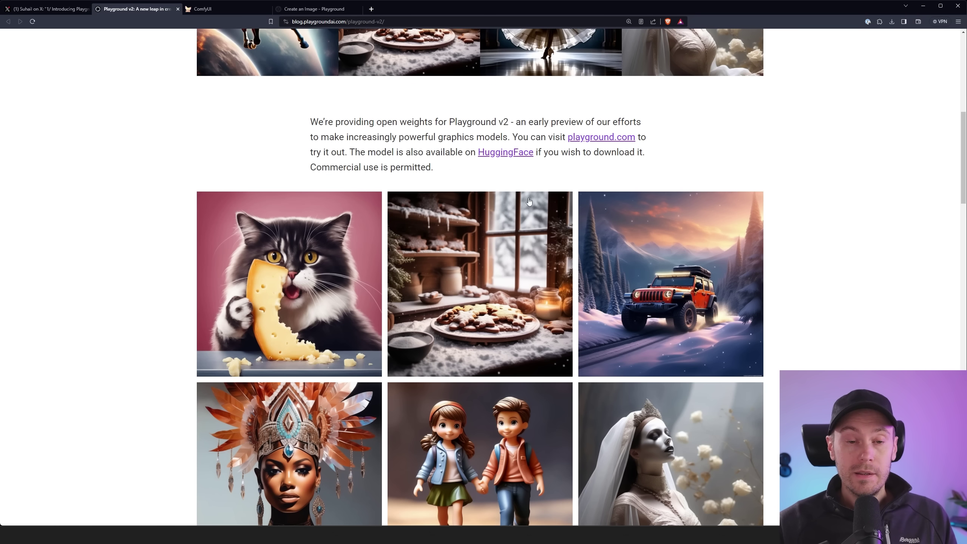
{"action": "scroll", "coordinate": [826, 263], "scroll_direction": "down", "scroll_amount": 4}
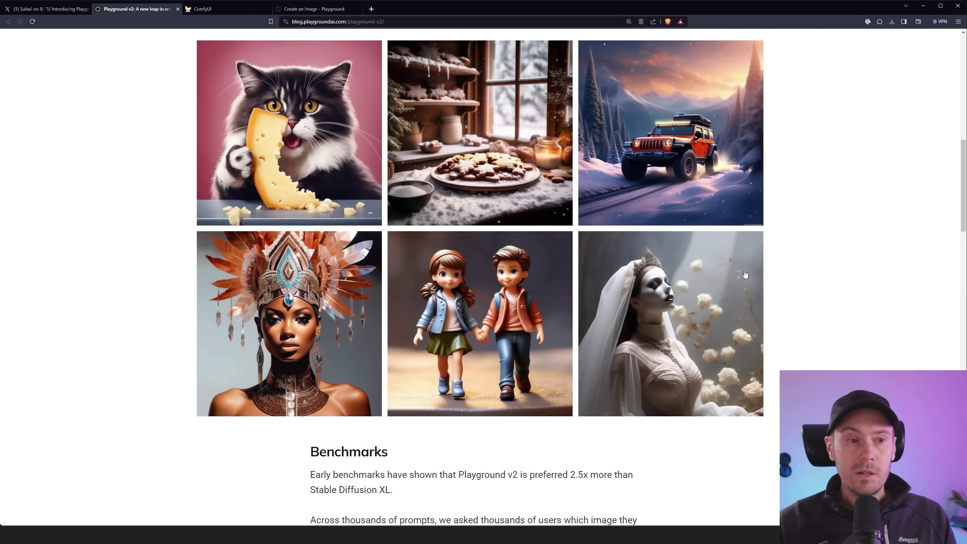
{"action": "scroll", "coordinate": [744, 274], "scroll_direction": "down", "scroll_amount": 4}
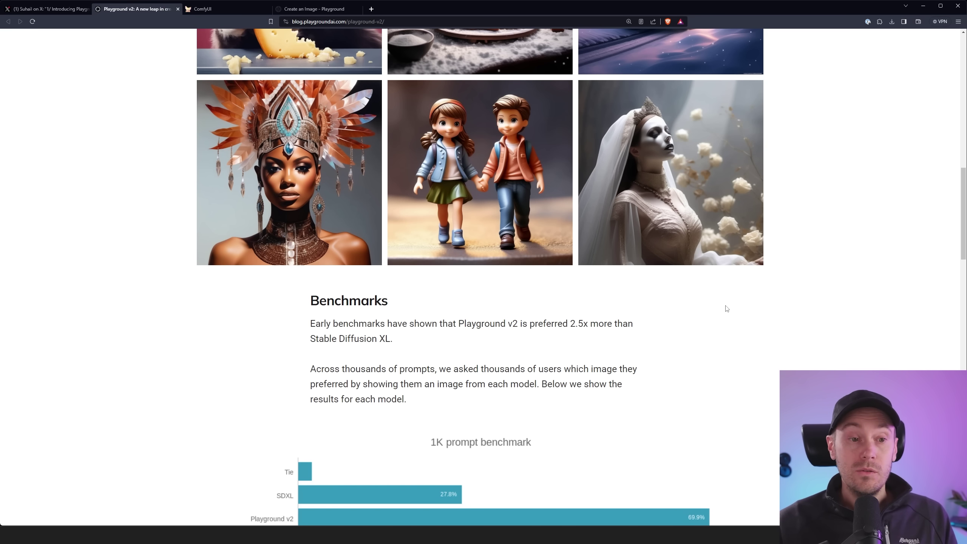
Highlight the early benchmarks sentence and scroll through the benchmark charts and comparison table
{"action": "scroll", "coordinate": [727, 308], "scroll_direction": "down", "scroll_amount": 5}
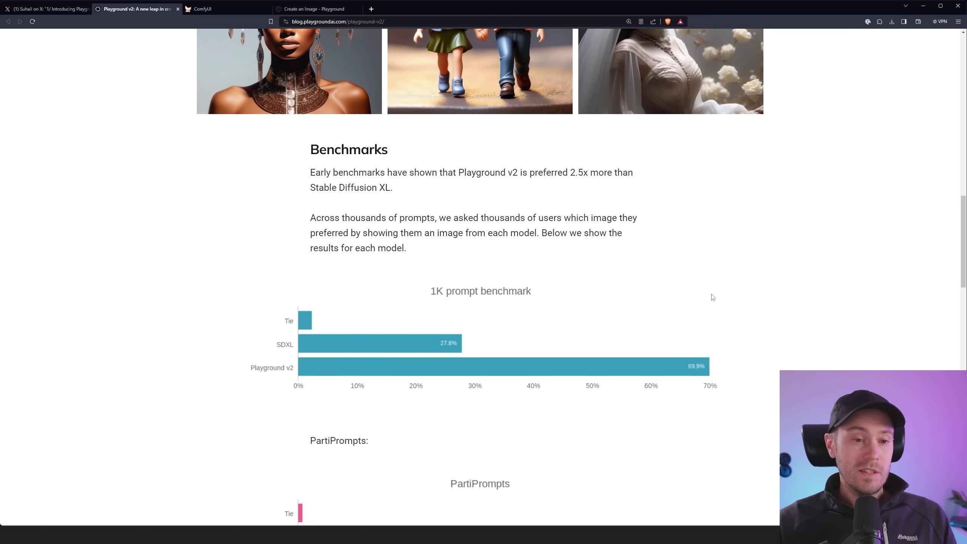
{"action": "left_click_drag", "start_coordinate": [321, 99], "coordinate": [386, 112]}
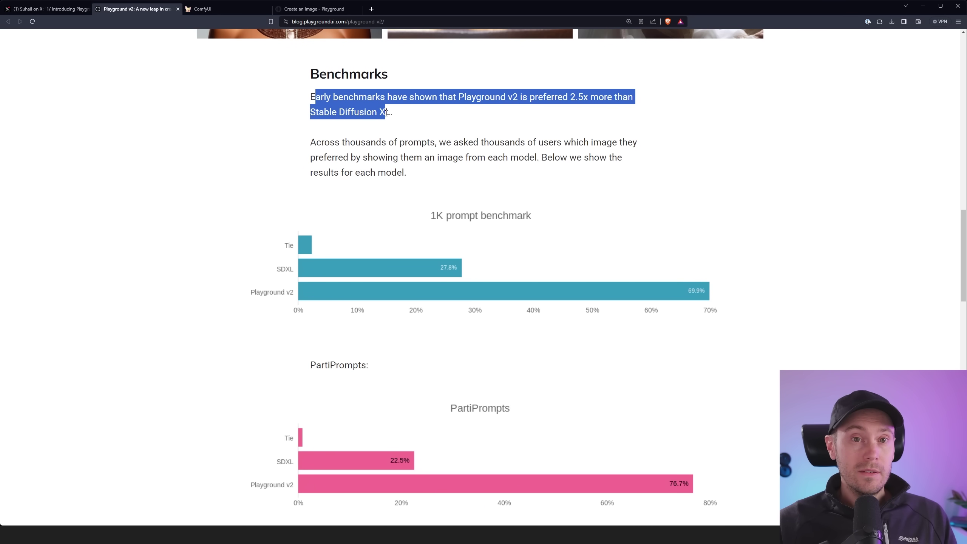
{"action": "left_click", "coordinate": [370, 114]}
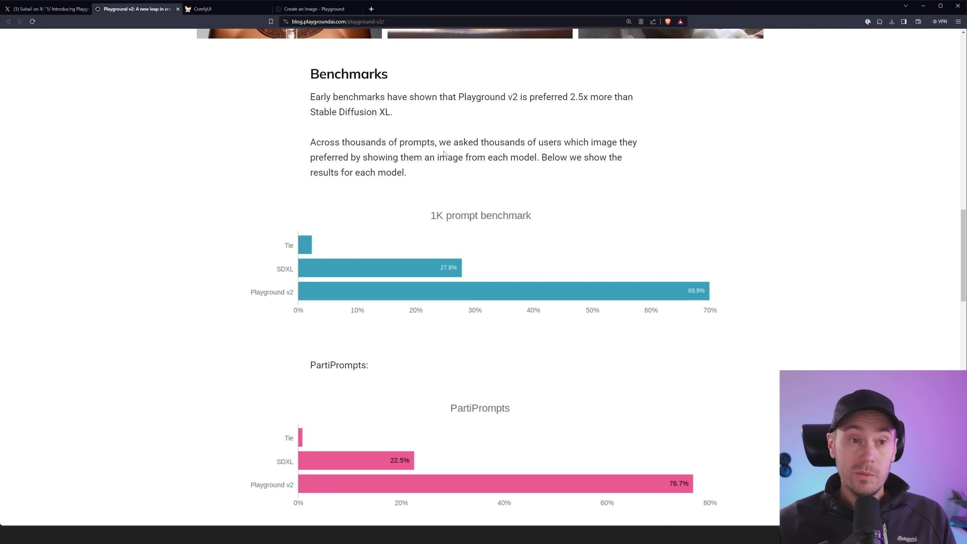
{"action": "scroll", "coordinate": [514, 225], "scroll_direction": "down", "scroll_amount": 3}
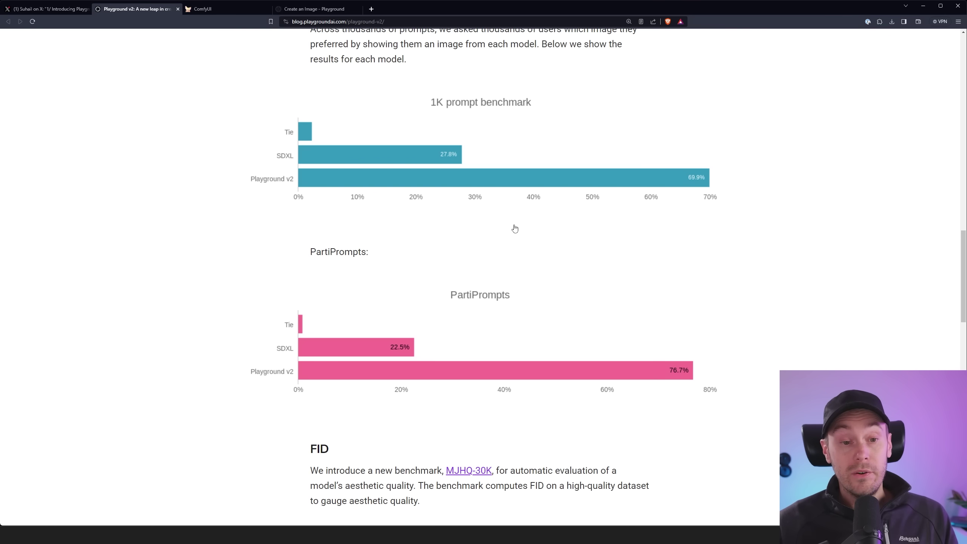
{"action": "scroll", "coordinate": [513, 228], "scroll_direction": "down", "scroll_amount": 10}
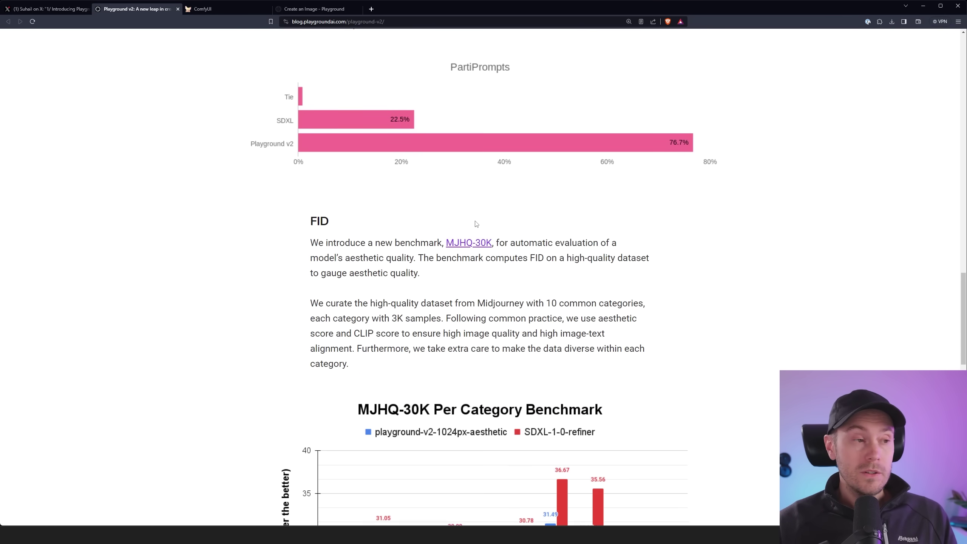
{"action": "scroll", "coordinate": [474, 221], "scroll_direction": "down", "scroll_amount": 3}
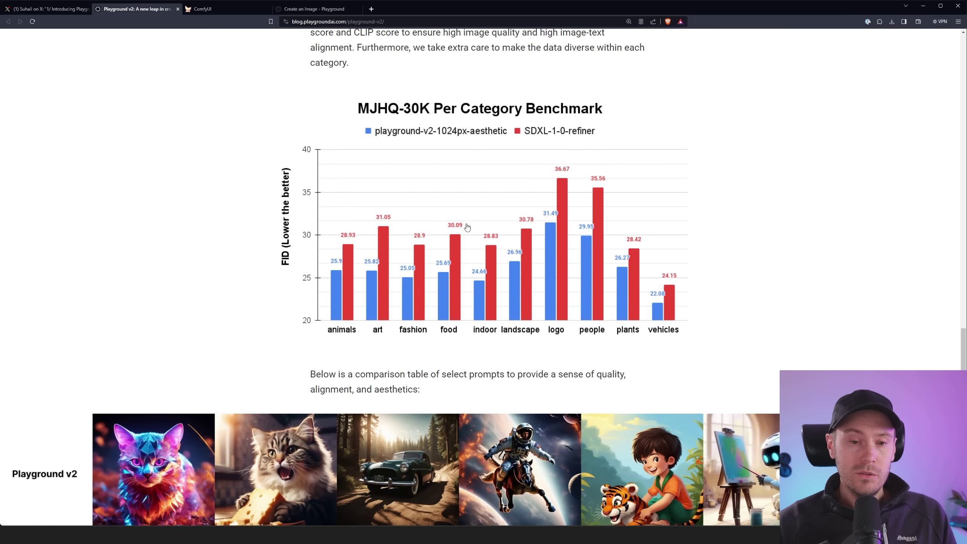
{"action": "scroll", "coordinate": [468, 227], "scroll_direction": "down", "scroll_amount": 2}
{"action": "scroll", "coordinate": [467, 227], "scroll_direction": "down", "scroll_amount": 1}
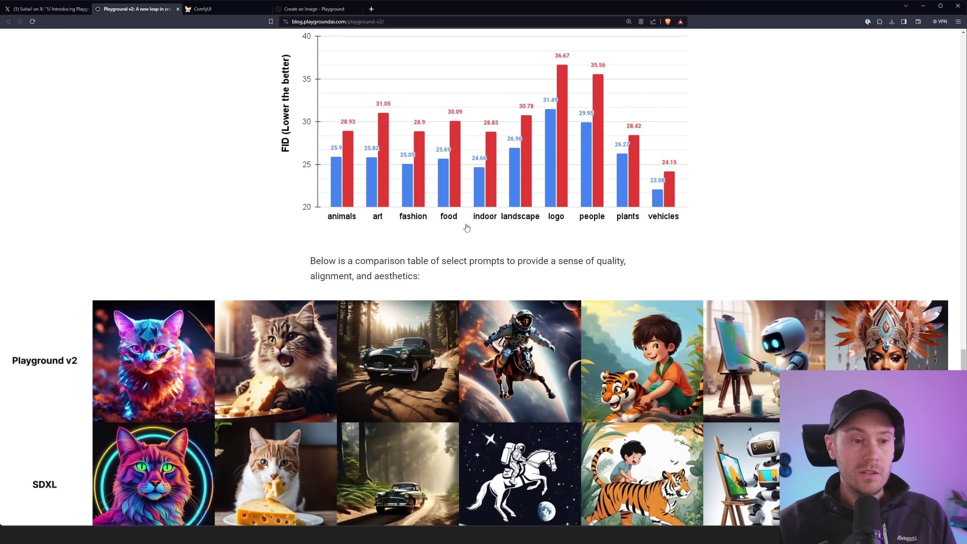
{"action": "scroll", "coordinate": [467, 228], "scroll_direction": "down", "scroll_amount": 2}
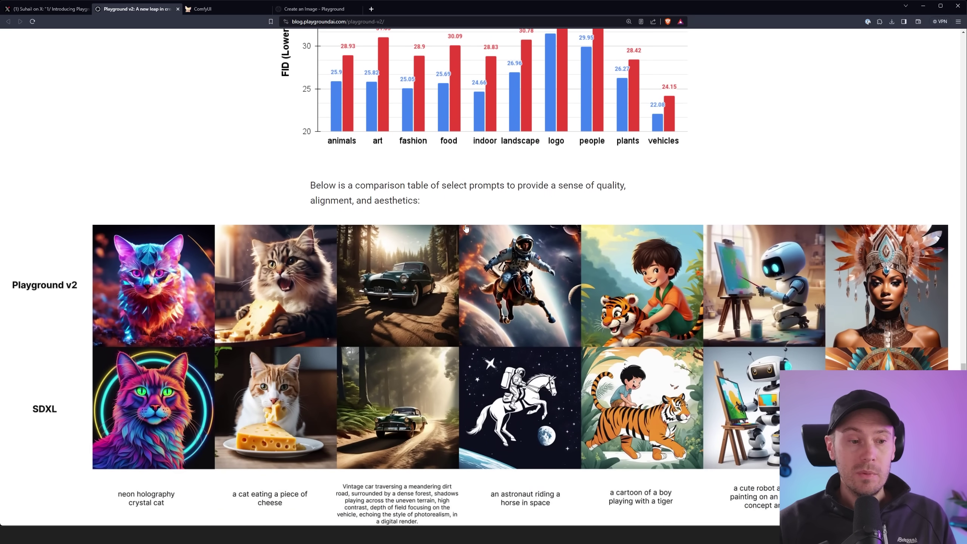
{"action": "scroll", "coordinate": [466, 228], "scroll_direction": "down", "scroll_amount": 4}
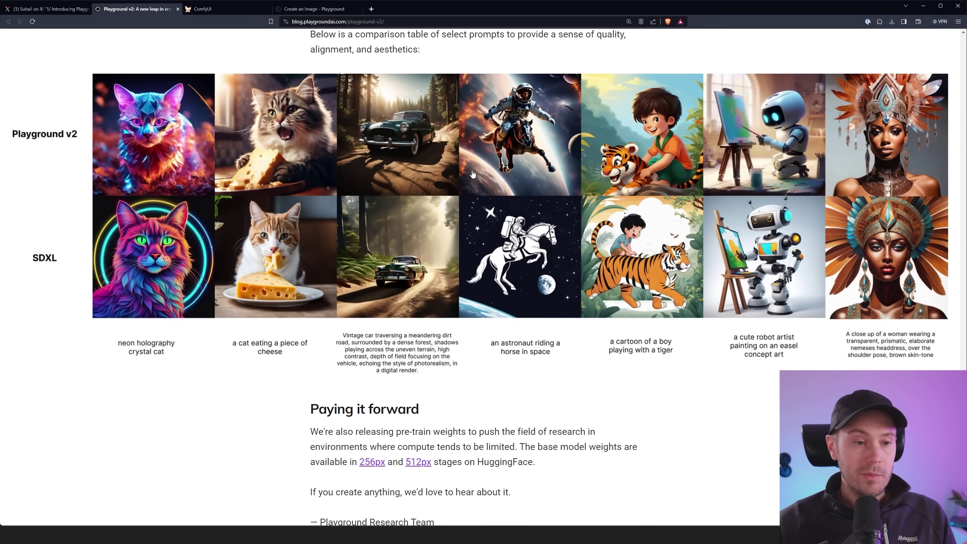
{"action": "scroll", "coordinate": [474, 224], "scroll_direction": "down", "scroll_amount": 5}
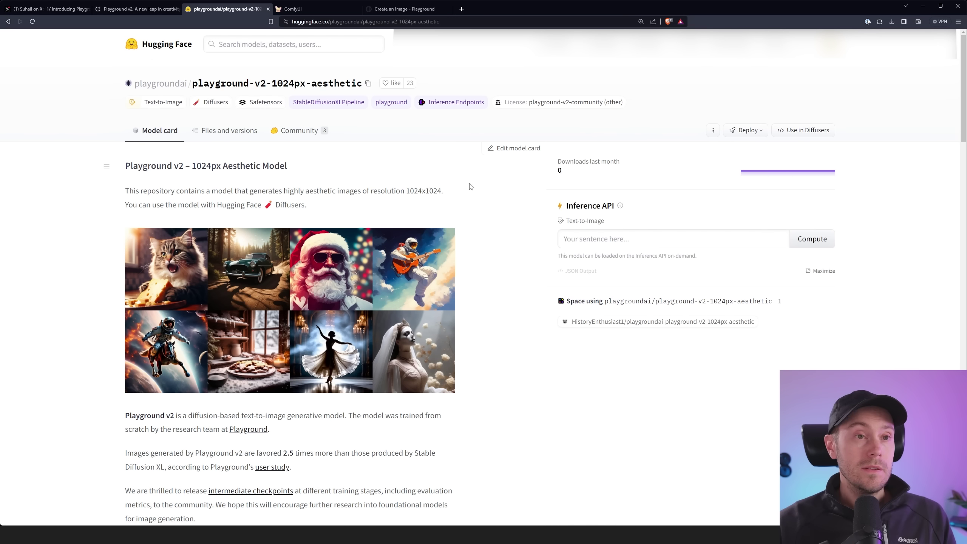
Switch to the 'Create an Image - Playground' tab showing the man portrait
{"action": "left_click", "coordinate": [411, 11]}
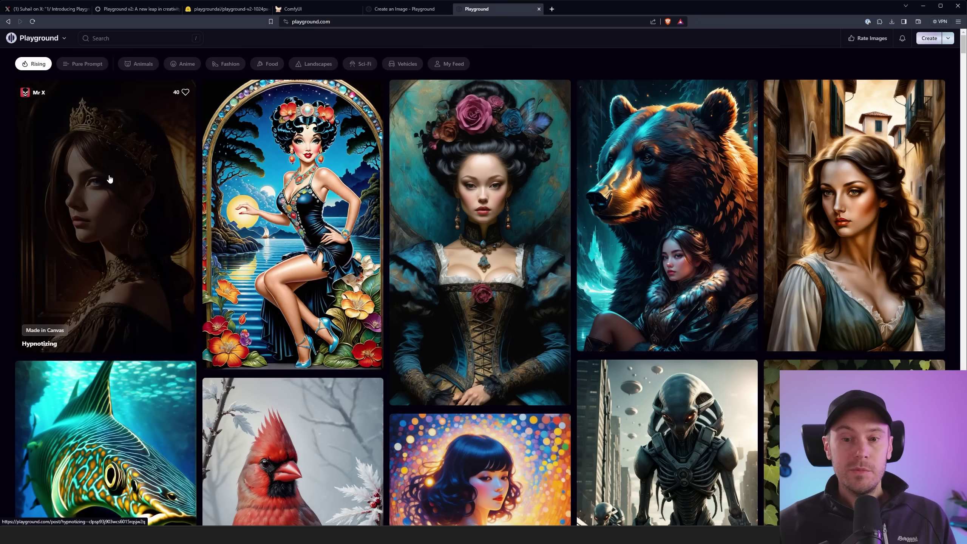
Copy the frozen-woman post's prompt and paste it over the man portrait prompt
{"action": "scroll", "coordinate": [111, 177], "scroll_direction": "down", "scroll_amount": 8}
{"action": "scroll", "coordinate": [111, 177], "scroll_direction": "down", "scroll_amount": 7}
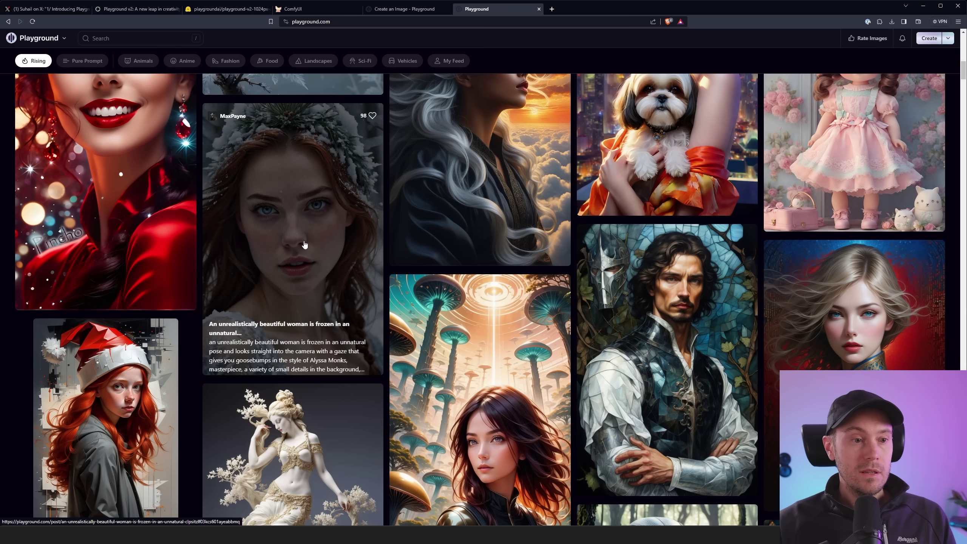
{"action": "left_click", "coordinate": [304, 244]}
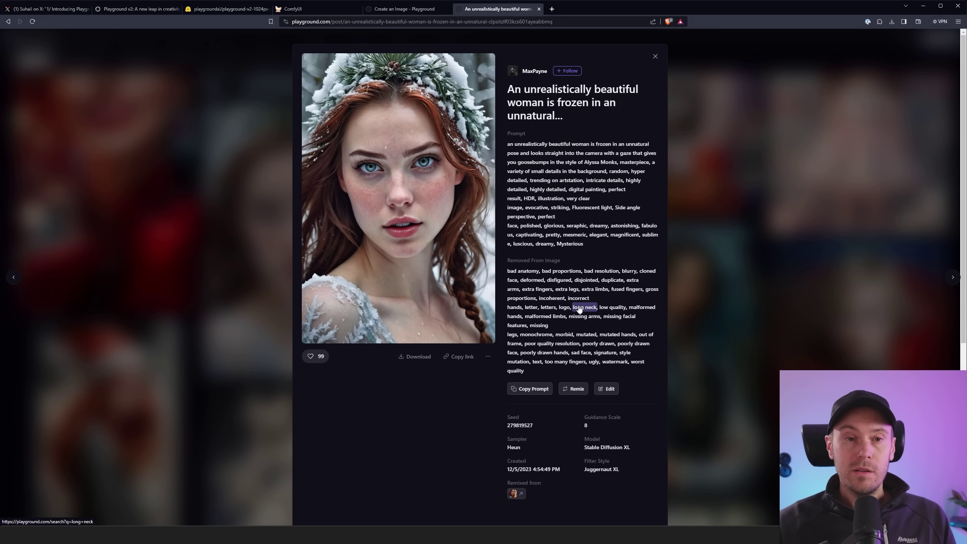
{"action": "left_click", "coordinate": [529, 389]}
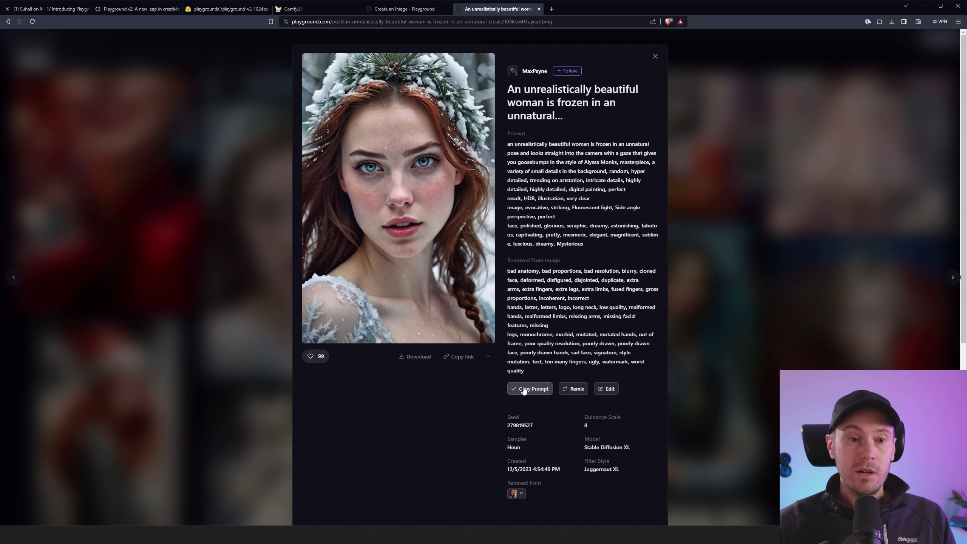
{"action": "left_click", "coordinate": [397, 9]}
{"action": "key", "text": "ctrl+a"}
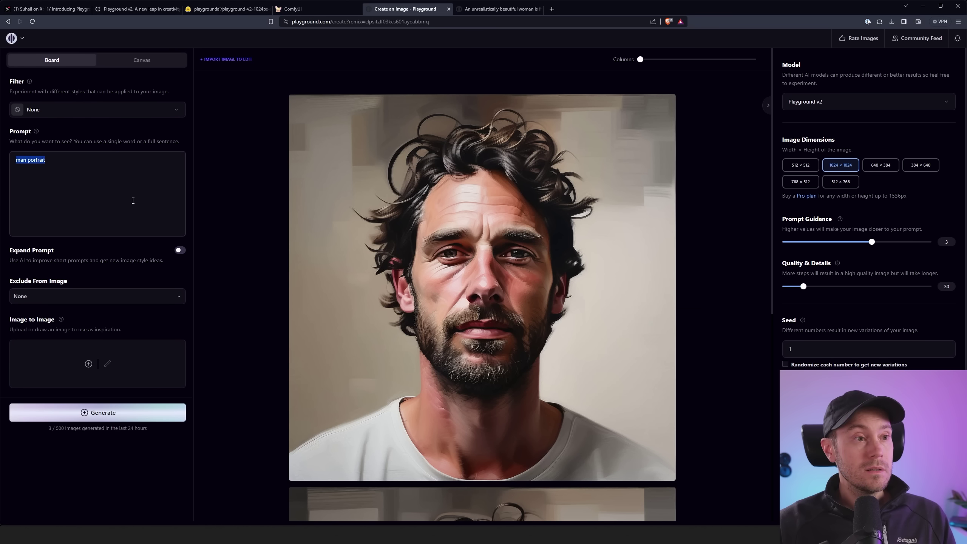
{"action": "key", "text": "ctrl+v"}
Check the original post's removed-from-image text, then generate the red-haired woman image
{"action": "key", "text": "ctrl+Tab"}
{"action": "left_click", "coordinate": [396, 13]}
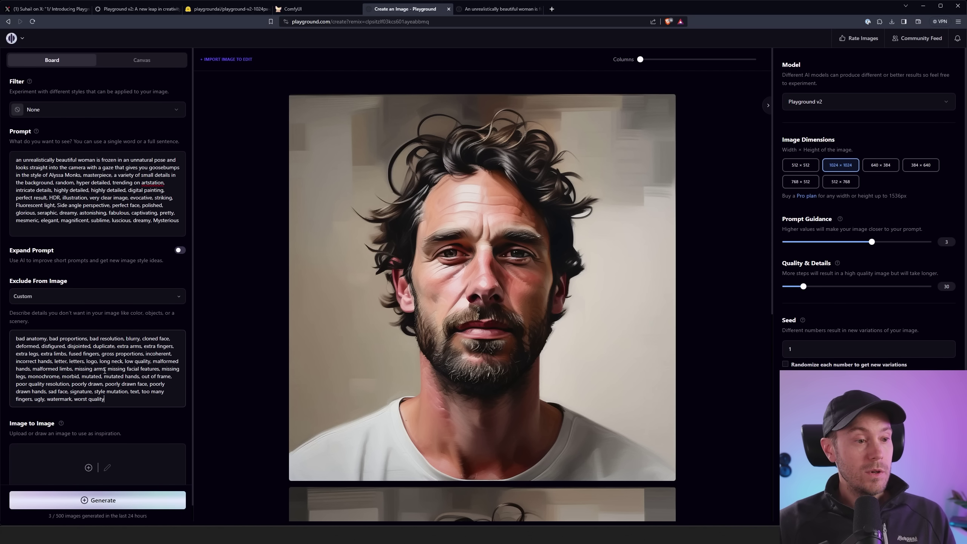
{"action": "left_click", "coordinate": [494, 9]}
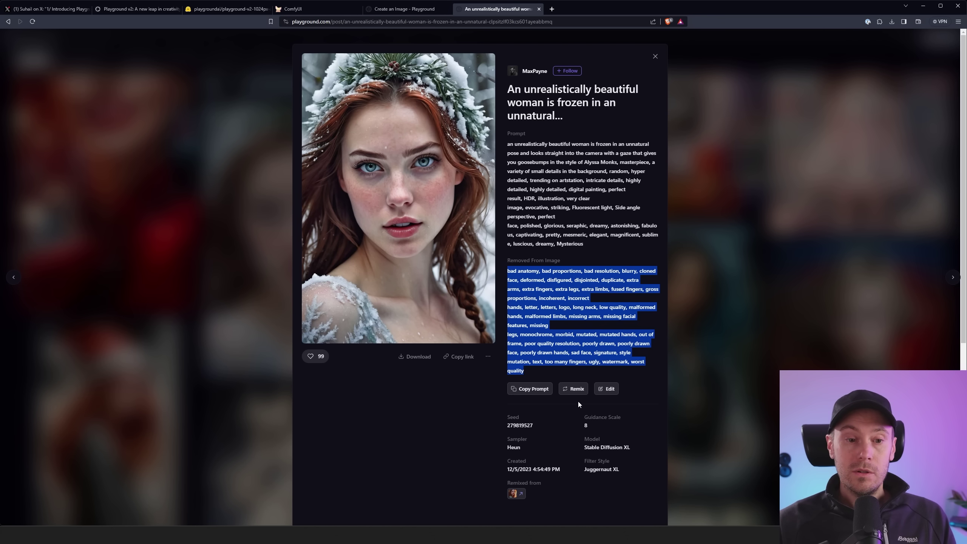
{"action": "left_click", "coordinate": [390, 11]}
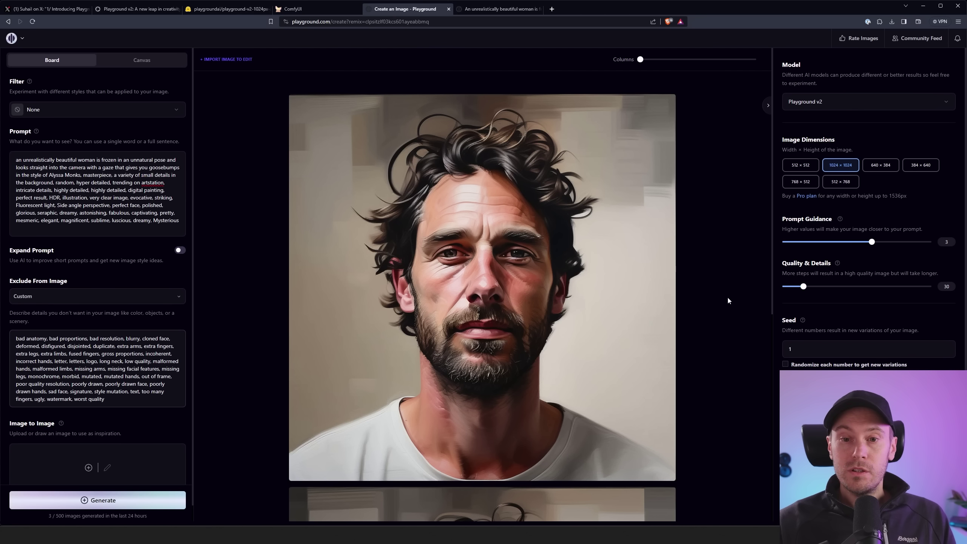
{"action": "key", "text": "ctrl+Return"}
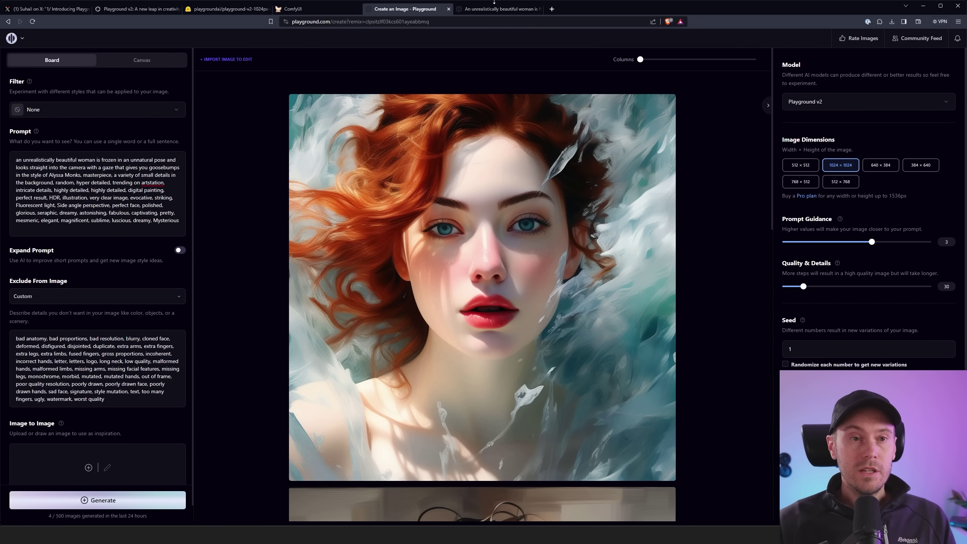
Replace the prompt with 'raw photo portrait of woman riding the bus, cinematic film still color graded' and generate
{"action": "left_click", "coordinate": [496, 9]}
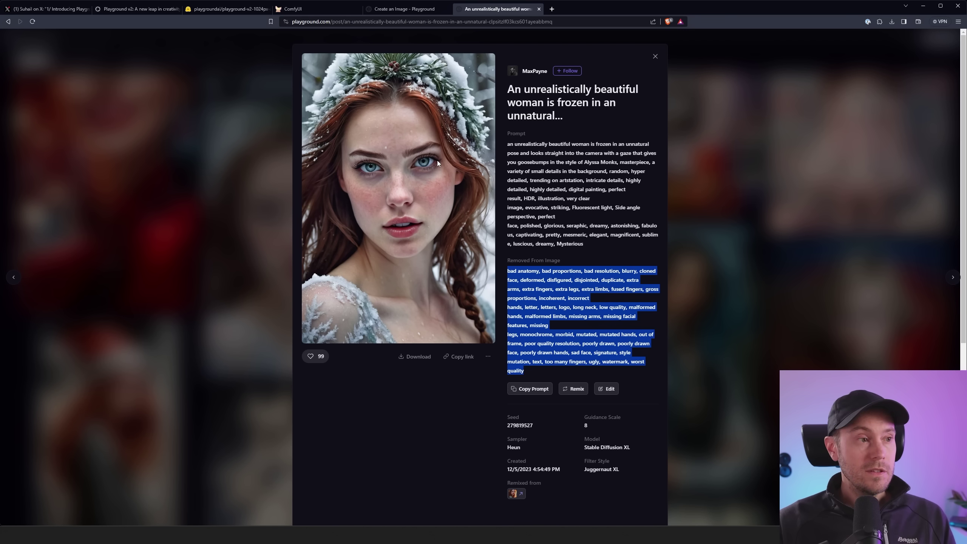
{"action": "left_click", "coordinate": [402, 9]}
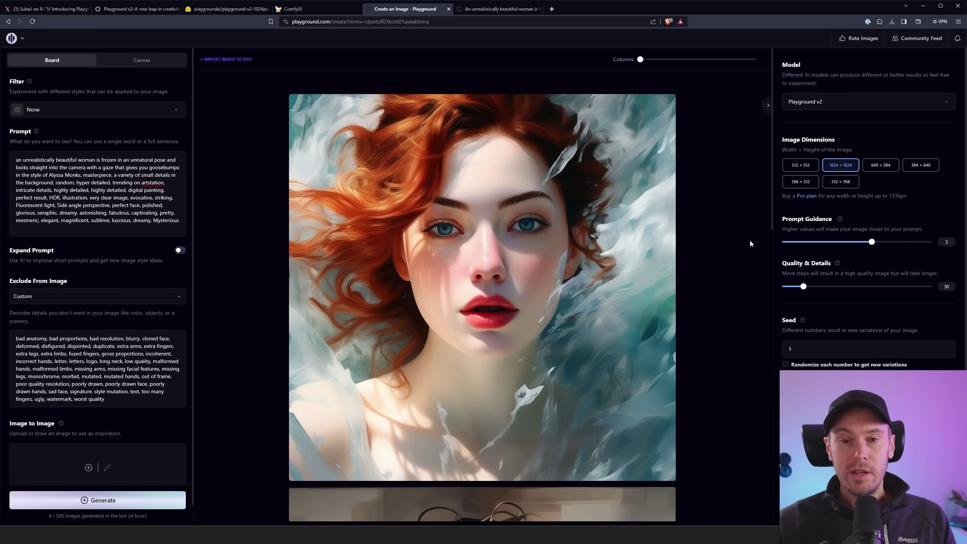
{"action": "left_click", "coordinate": [104, 193]}
{"action": "key", "text": "ctrl+a"}
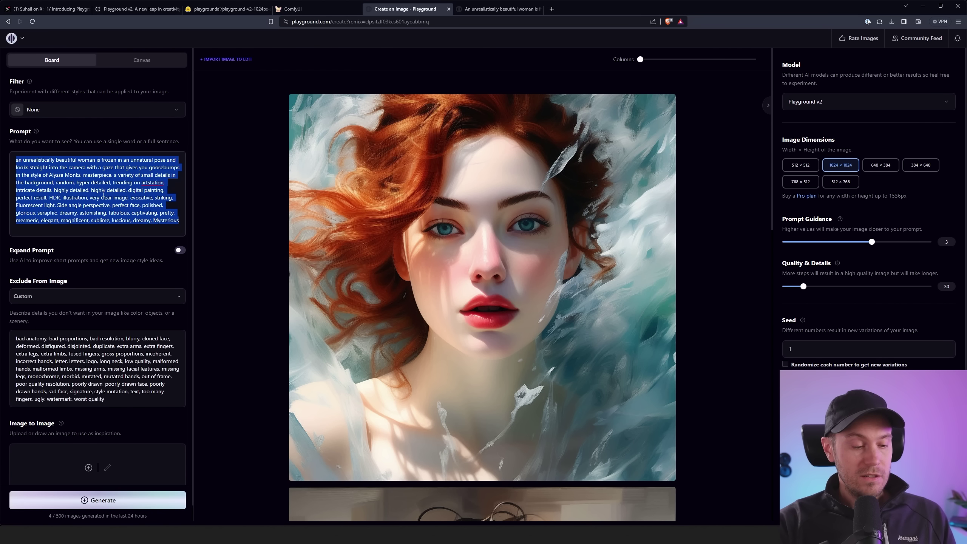
{"action": "type", "text": "raw photo portrait of woma"}
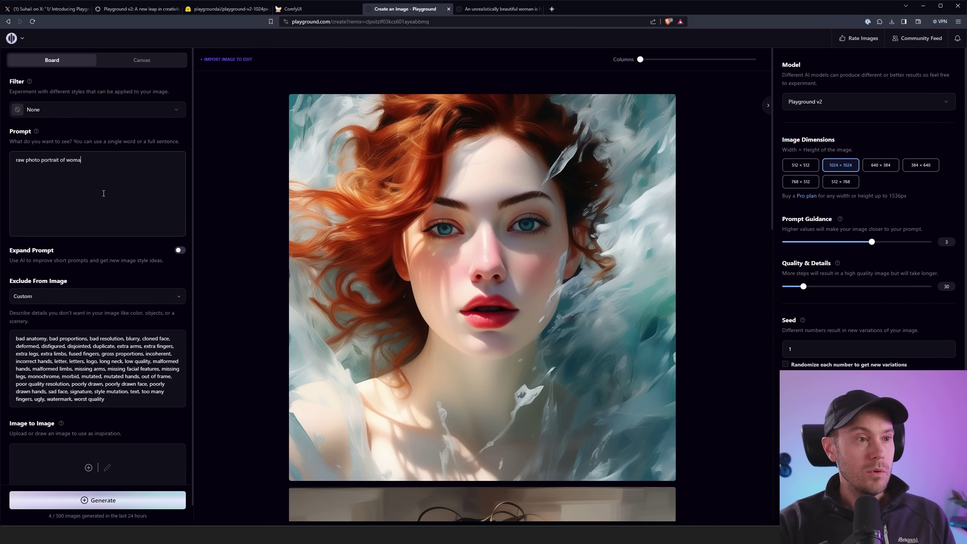
{"action": "type", "text": "n riding the bus, cinematic film still color"}
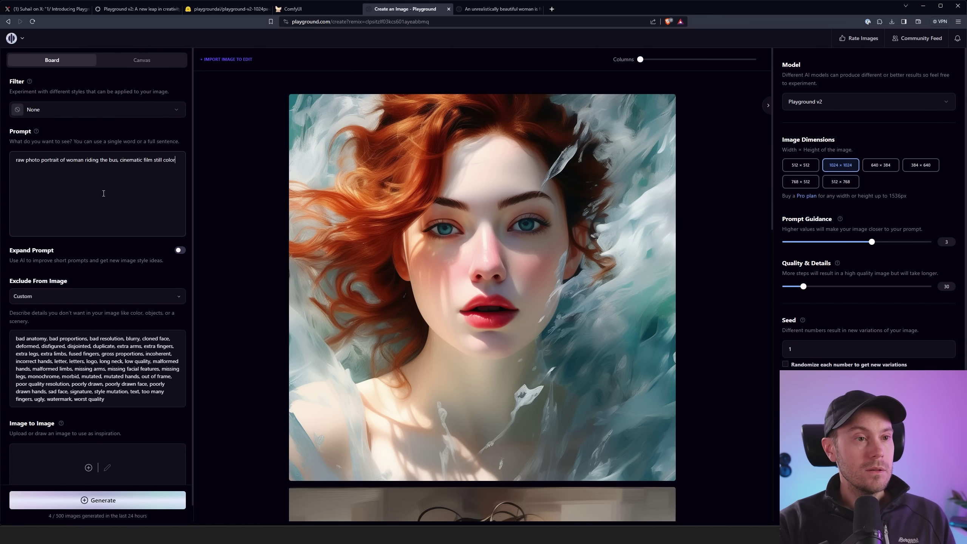
{"action": "type", "text": " graded"}
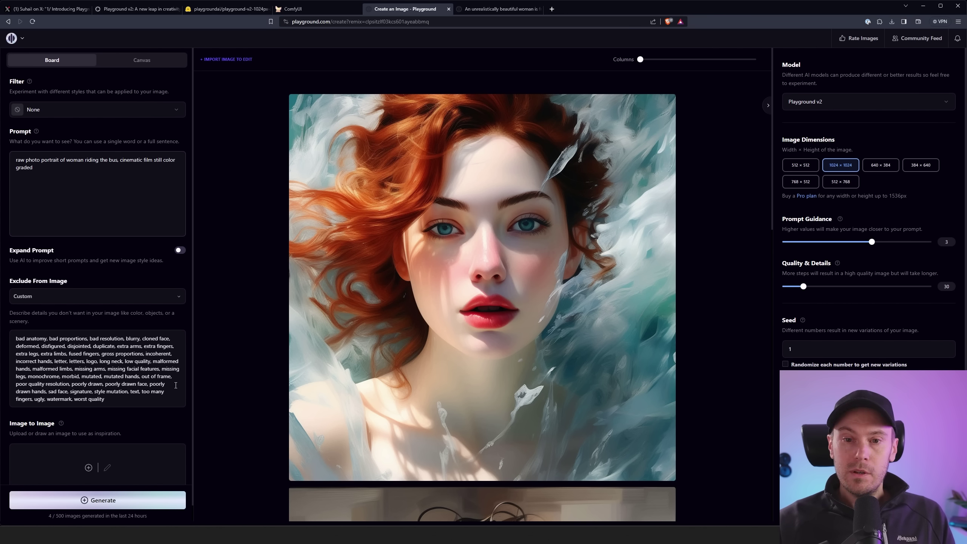
{"action": "left_click", "coordinate": [126, 502]}
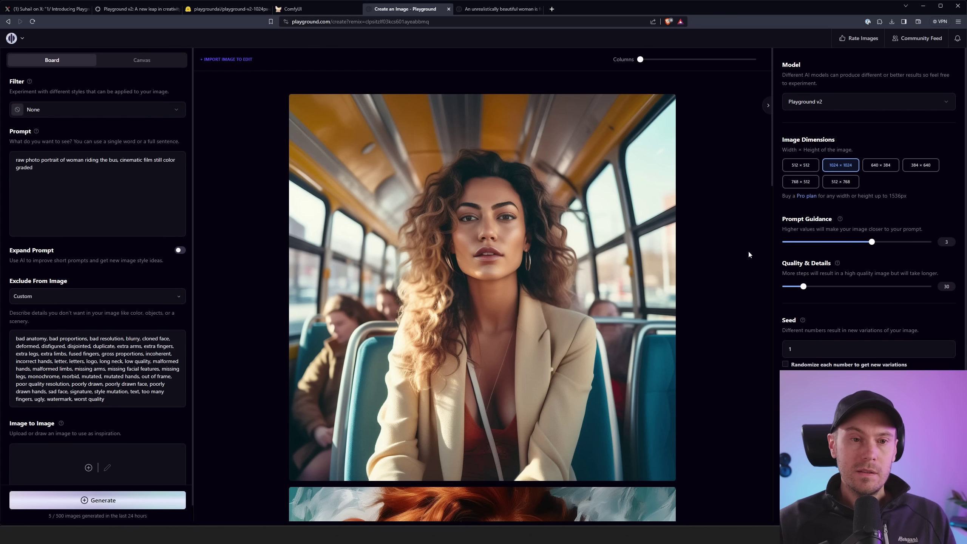
Zoom the page in to inspect the bus portrait, then reset the zoom to normal
{"action": "key", "text": "ctrl+plus"}
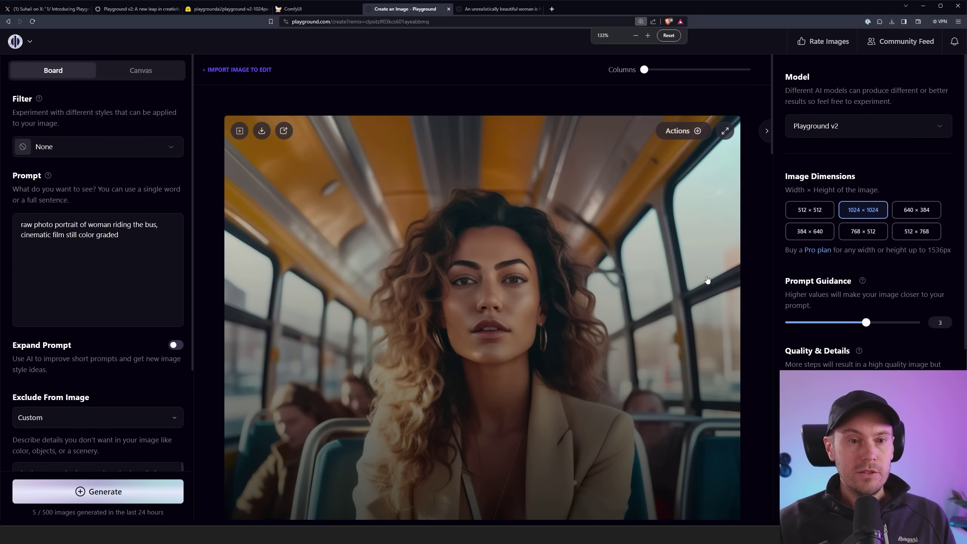
{"action": "scroll", "coordinate": [707, 280], "scroll_direction": "down", "scroll_amount": 1}
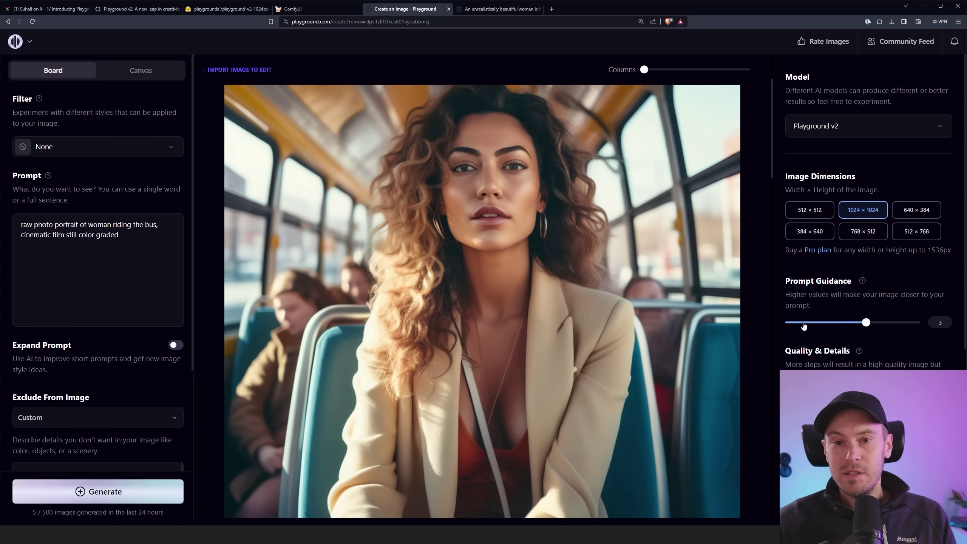
{"action": "key", "text": "ctrl+0"}
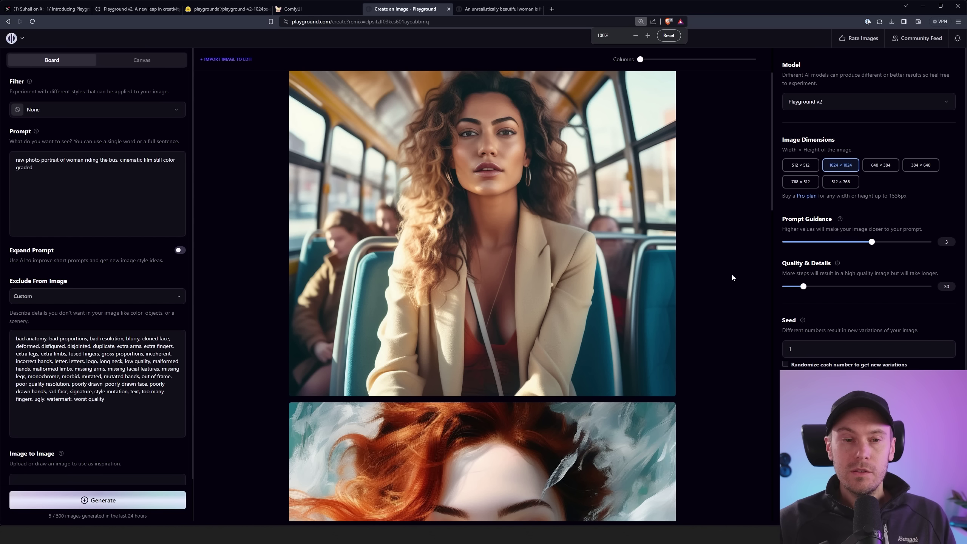
{"action": "scroll", "coordinate": [734, 265], "scroll_direction": "up", "scroll_amount": 2}
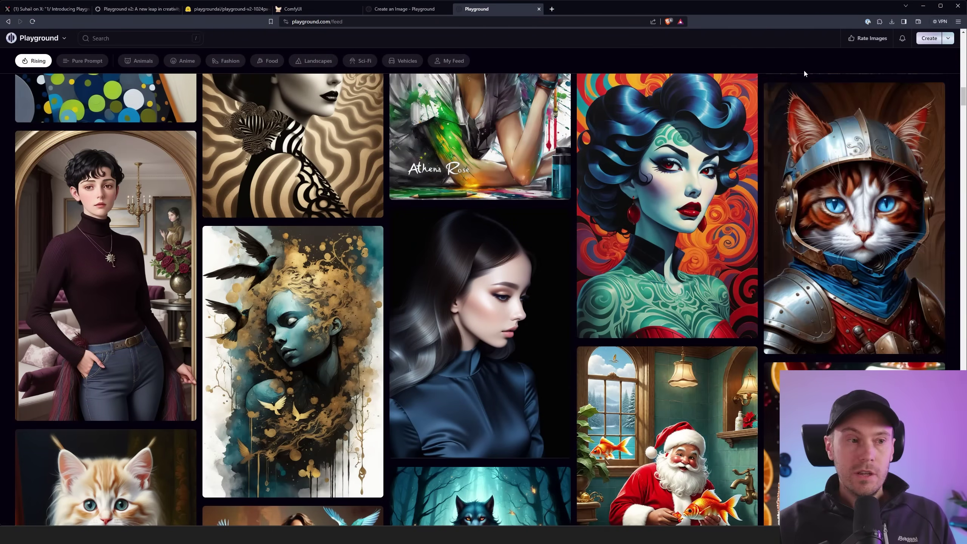
Open the cat-knight post from the community feed to view its prompt and settings
{"action": "mouse_move", "coordinate": [886, 284]}
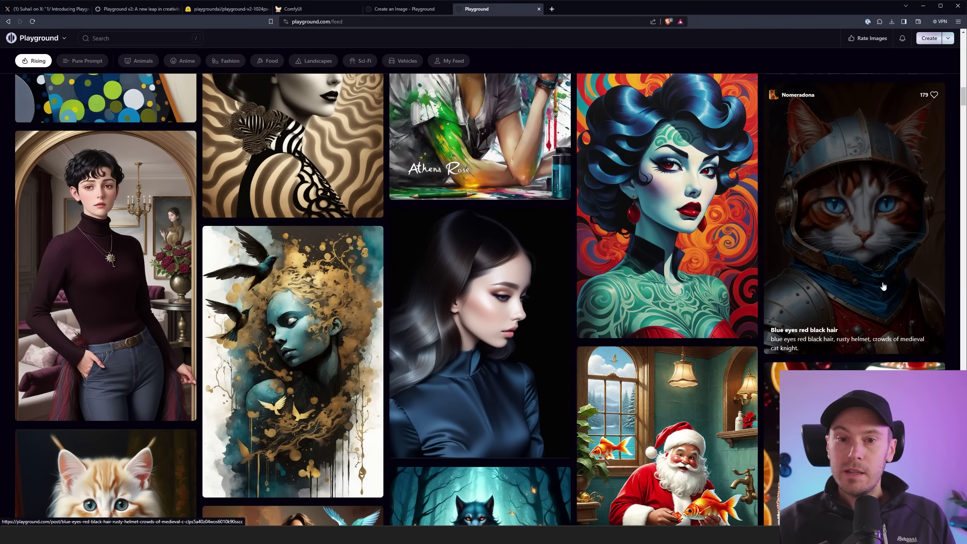
{"action": "left_click", "coordinate": [863, 229]}
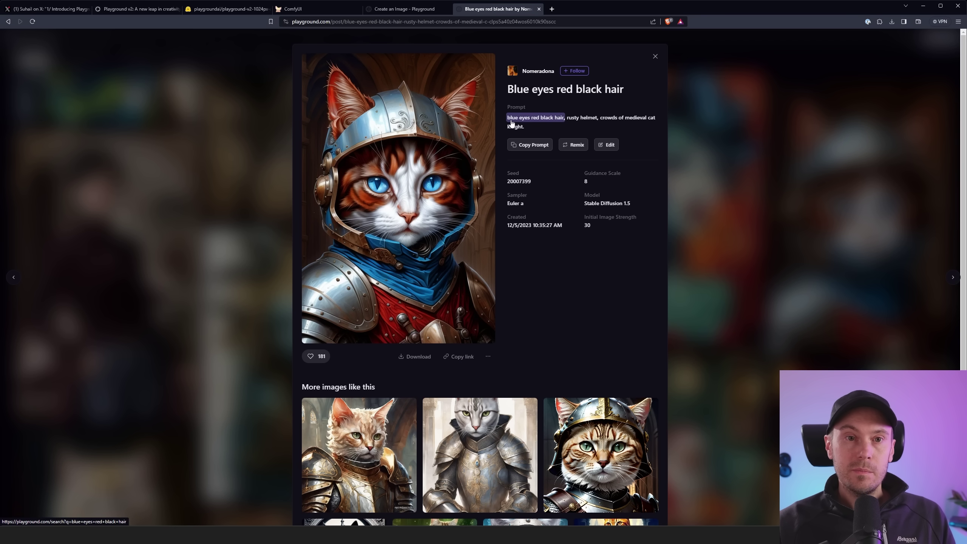
{"action": "scroll", "coordinate": [591, 252], "scroll_direction": "down", "scroll_amount": 4}
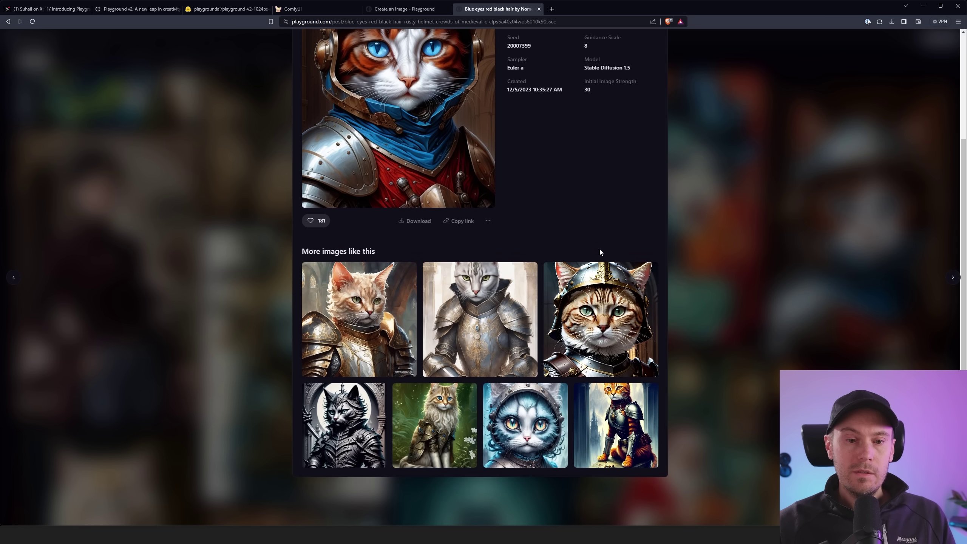
{"action": "scroll", "coordinate": [601, 248], "scroll_direction": "up", "scroll_amount": 4}
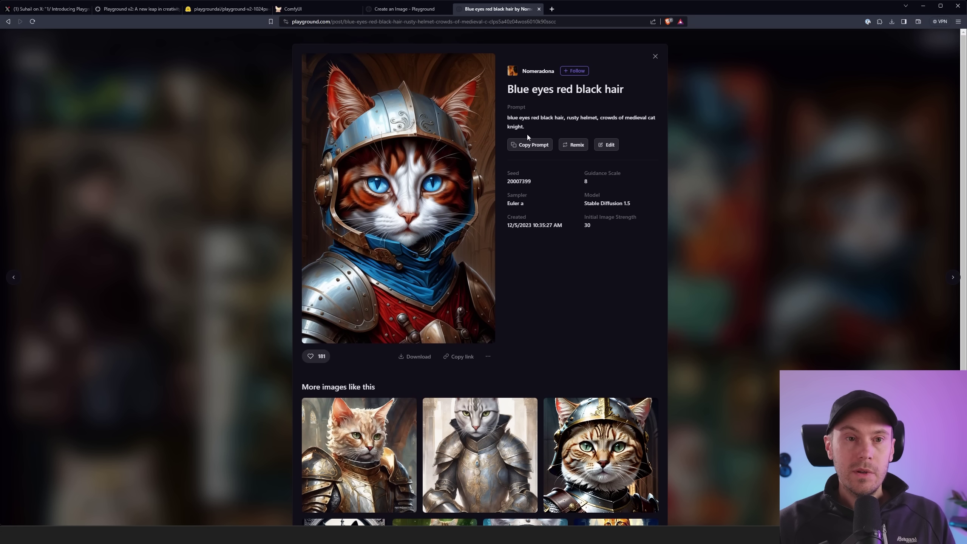
Copy the cat-knight prompt, paste it over the bus prompt, and generate the helmeted knight image
{"action": "left_click", "coordinate": [528, 146]}
{"action": "left_click", "coordinate": [403, 8]}
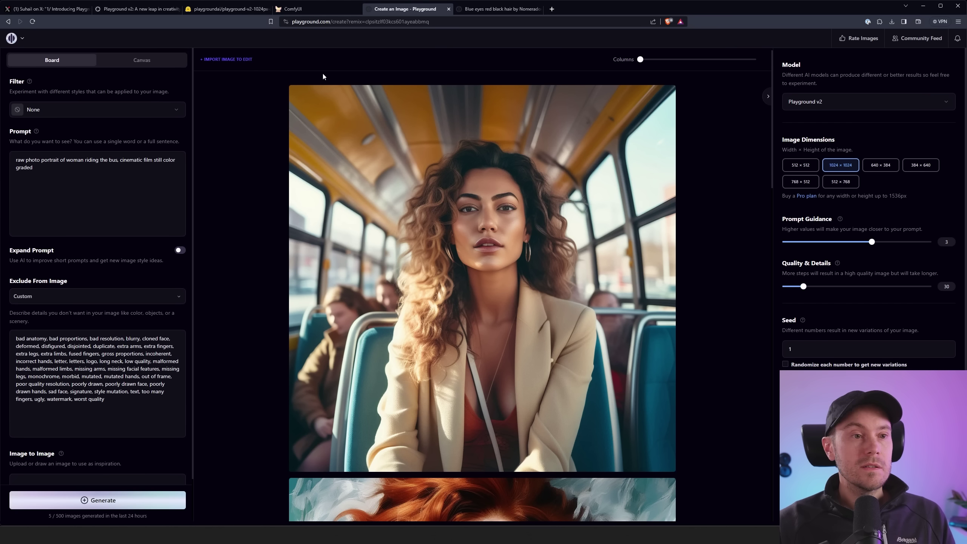
{"action": "key", "text": "ctrl+a"}
{"action": "key", "text": "ctrl+v"}
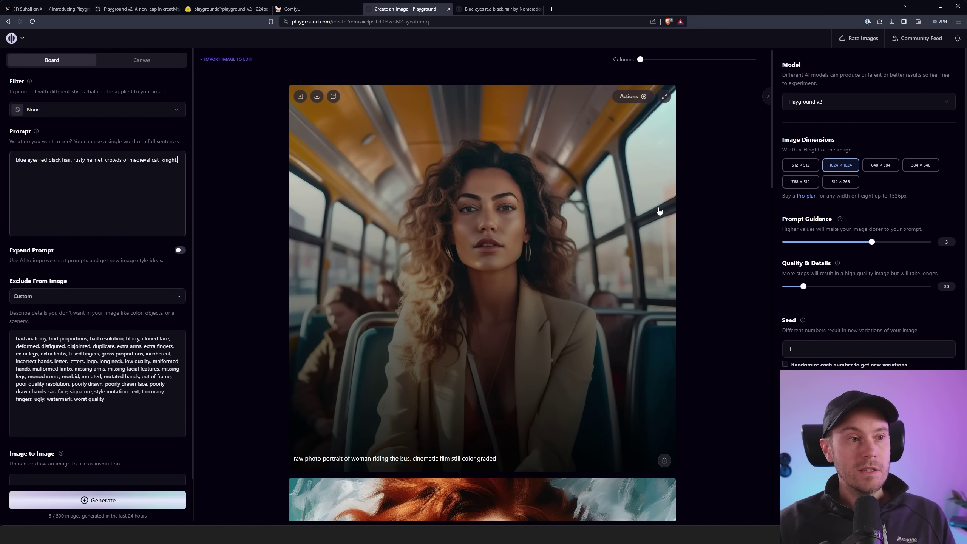
{"action": "left_click", "coordinate": [97, 500]}
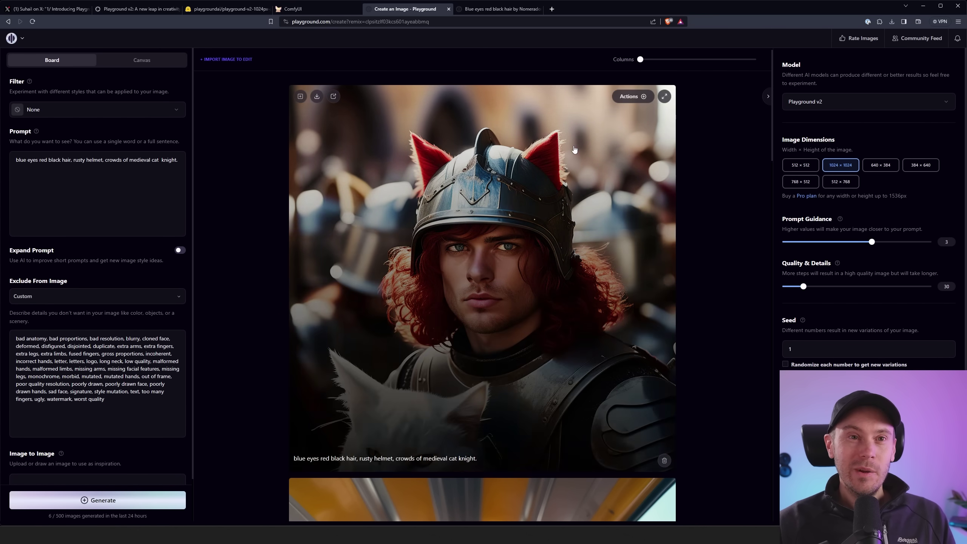
Copy the kitten portrait post's Puss in Boots oil-painting prompt from the community feed
{"action": "left_click", "coordinate": [498, 8]}
{"action": "left_click", "coordinate": [784, 219]}
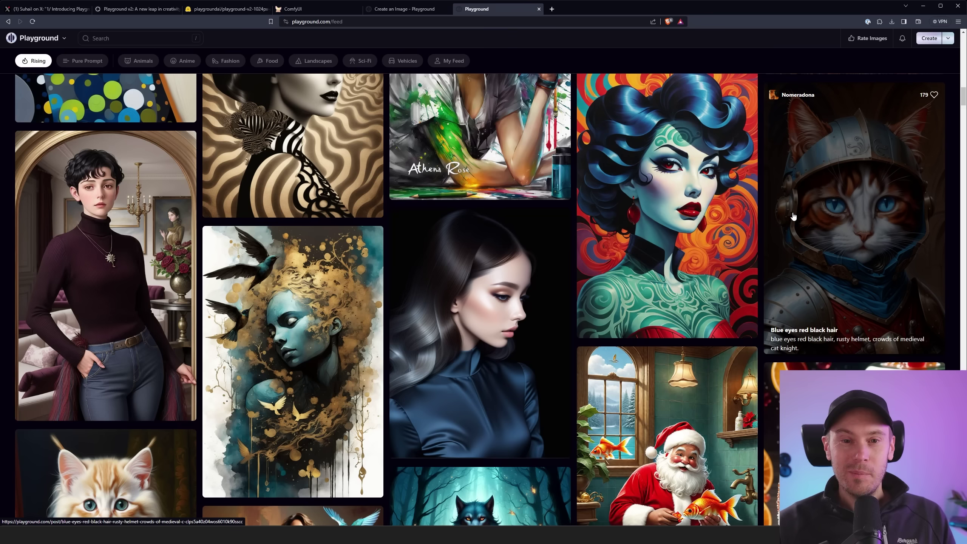
{"action": "scroll", "coordinate": [793, 216], "scroll_direction": "down", "scroll_amount": 5}
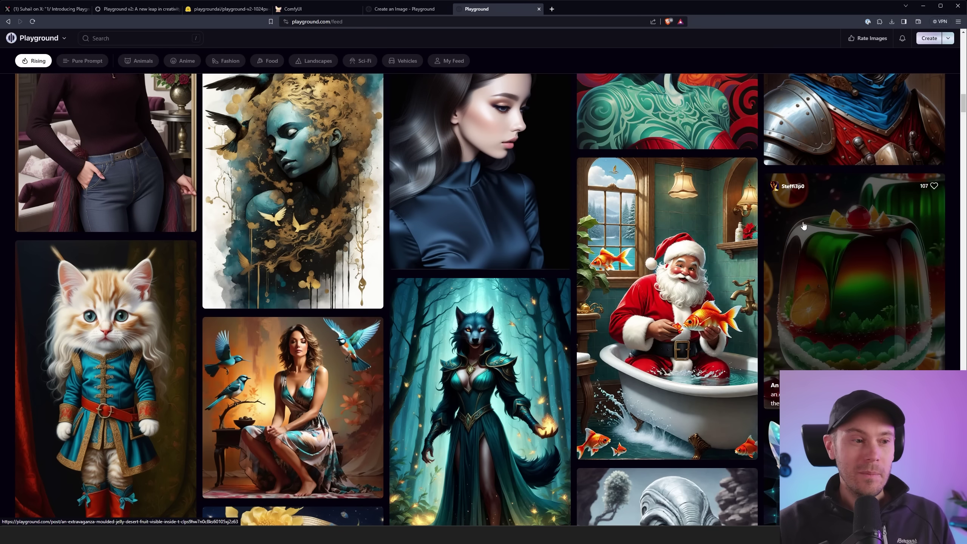
{"action": "scroll", "coordinate": [86, 303], "scroll_direction": "down", "scroll_amount": 2}
{"action": "left_click", "coordinate": [87, 304]}
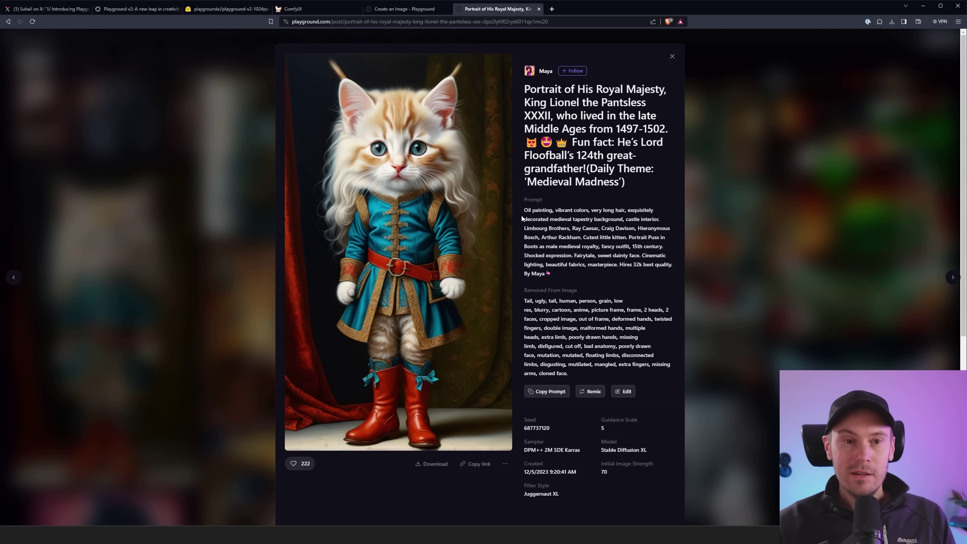
{"action": "left_click", "coordinate": [546, 393]}
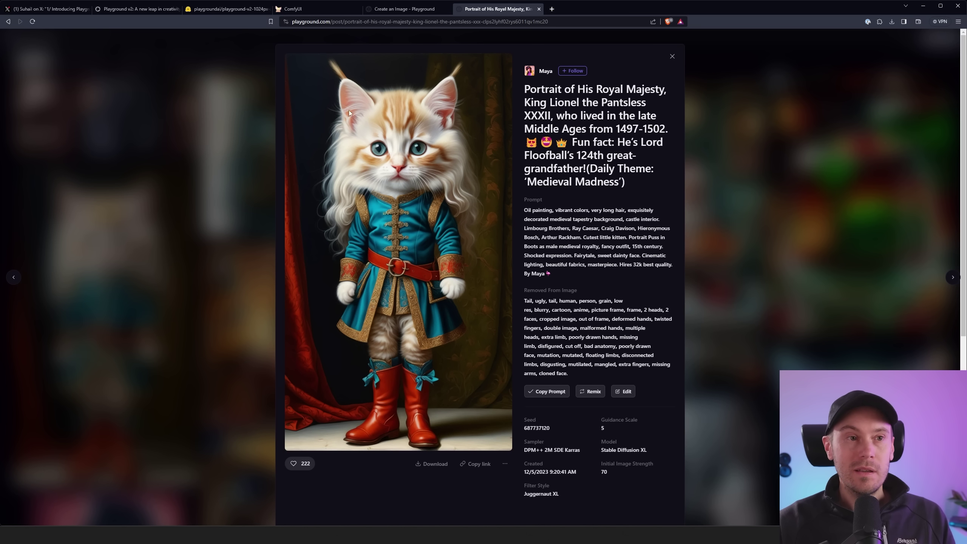
{"action": "left_click", "coordinate": [399, 9]}
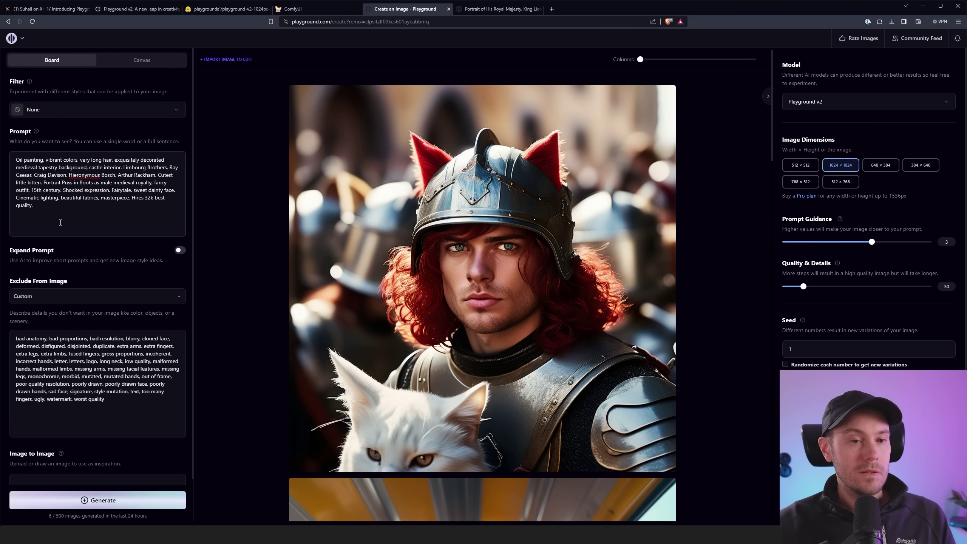
Generate the girl-and-kitten image, then raise Quality & Details from 30 to 50
{"action": "left_click", "coordinate": [69, 221]}
{"action": "key", "text": "ctrl+Return"}
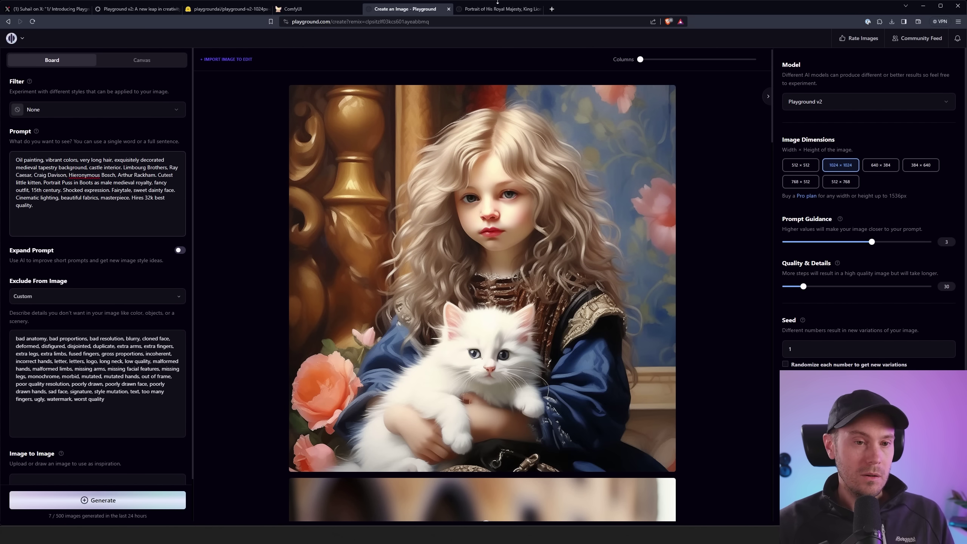
{"action": "left_click", "coordinate": [493, 9]}
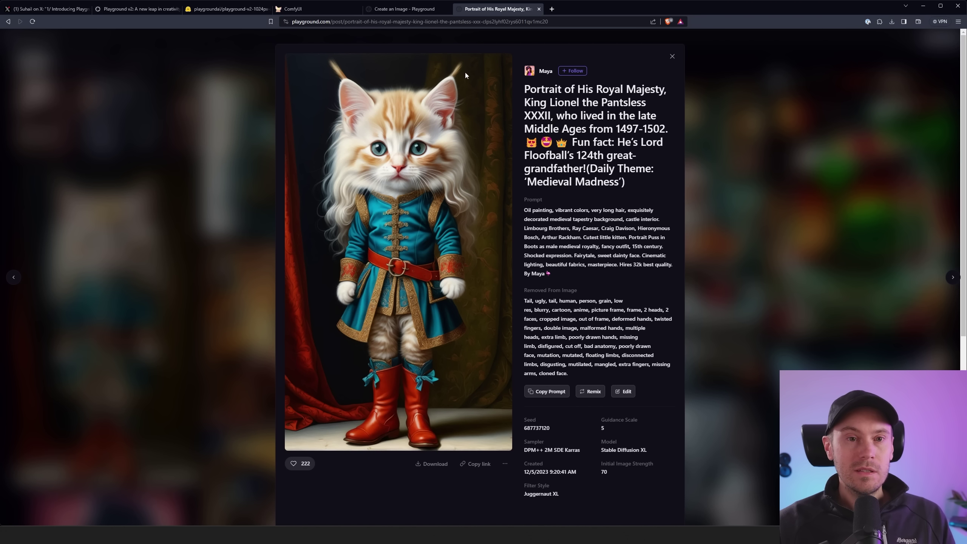
{"action": "left_click", "coordinate": [419, 14]}
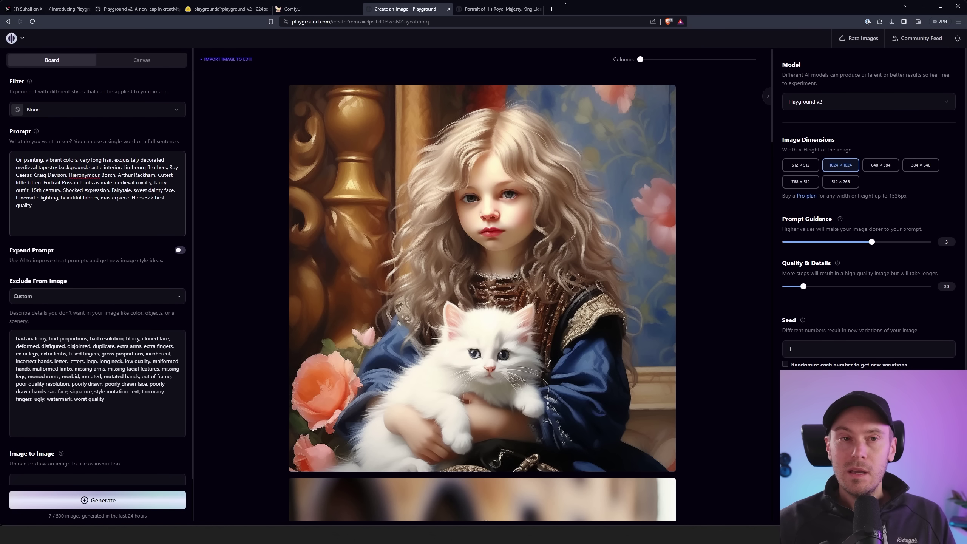
{"action": "left_click_drag", "start_coordinate": [803, 286], "coordinate": [825, 286]}
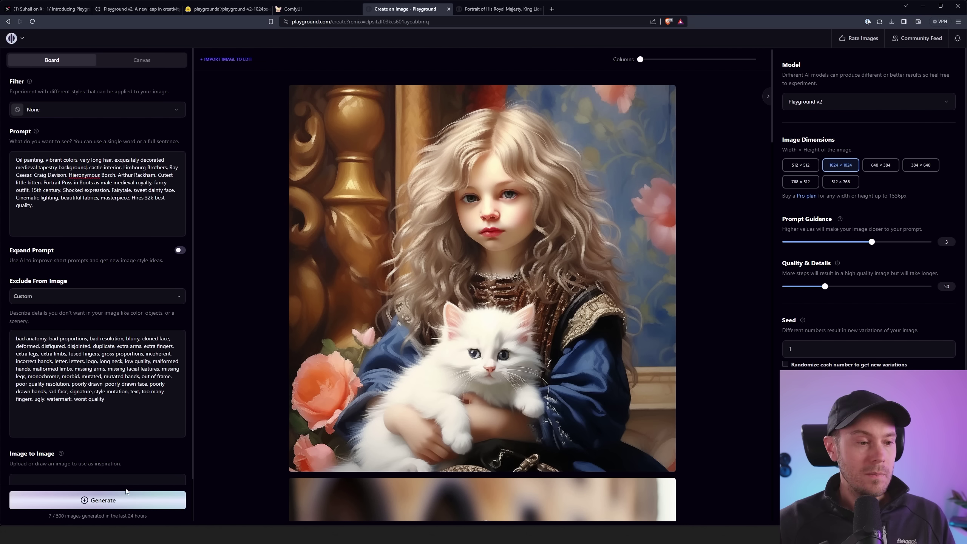
Generate a new white-cat-in-blue-dress image, then view the Hugging Face playground-v2-1024px-aesthetic page
{"action": "left_click", "coordinate": [98, 500]}
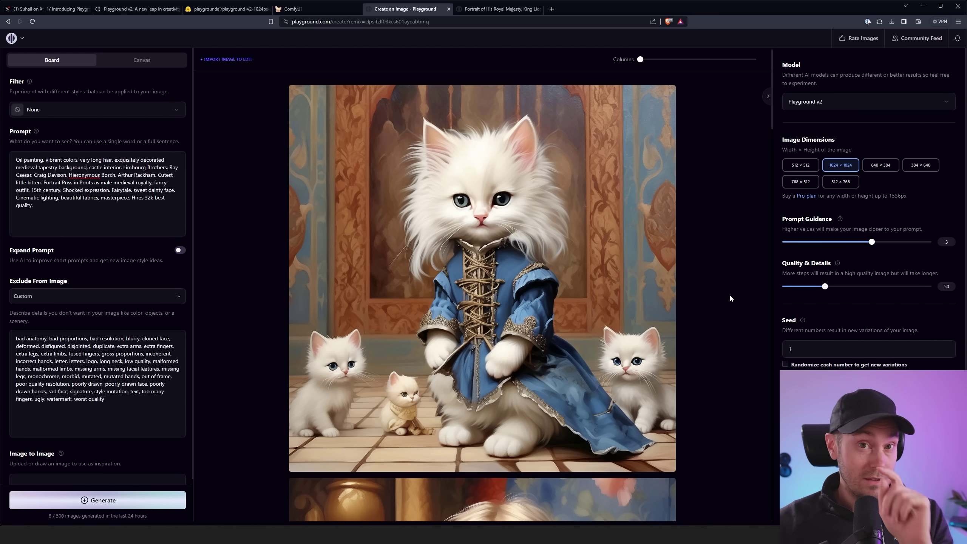
{"action": "left_click", "coordinate": [228, 9]}
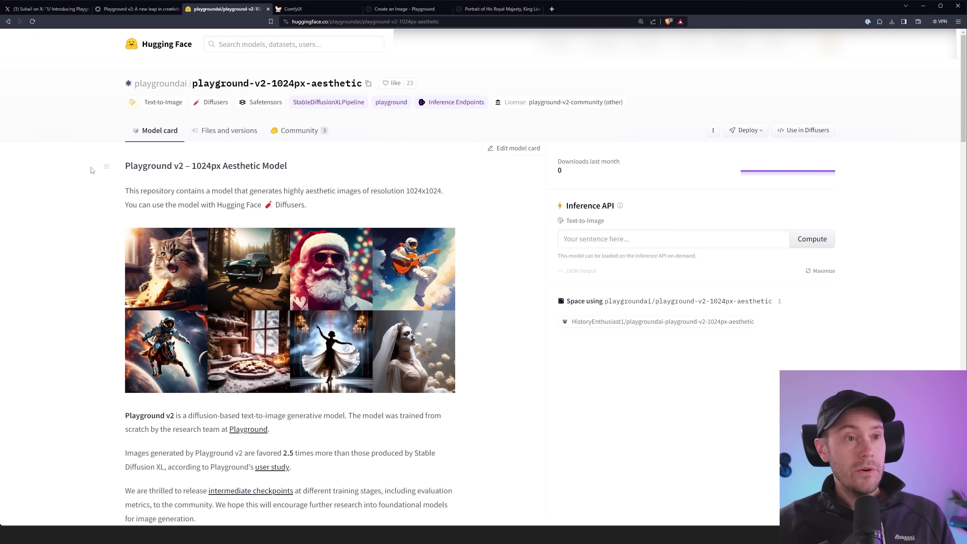
Browse the repository's unet files on Hugging Face and the local ComfyUI models/unet folder
{"action": "left_click", "coordinate": [226, 132]}
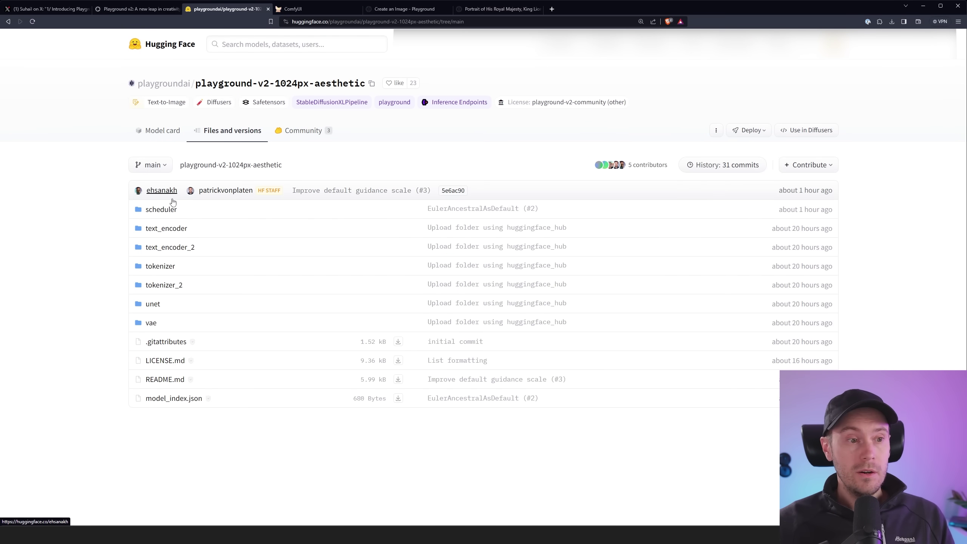
{"action": "left_click", "coordinate": [154, 306]}
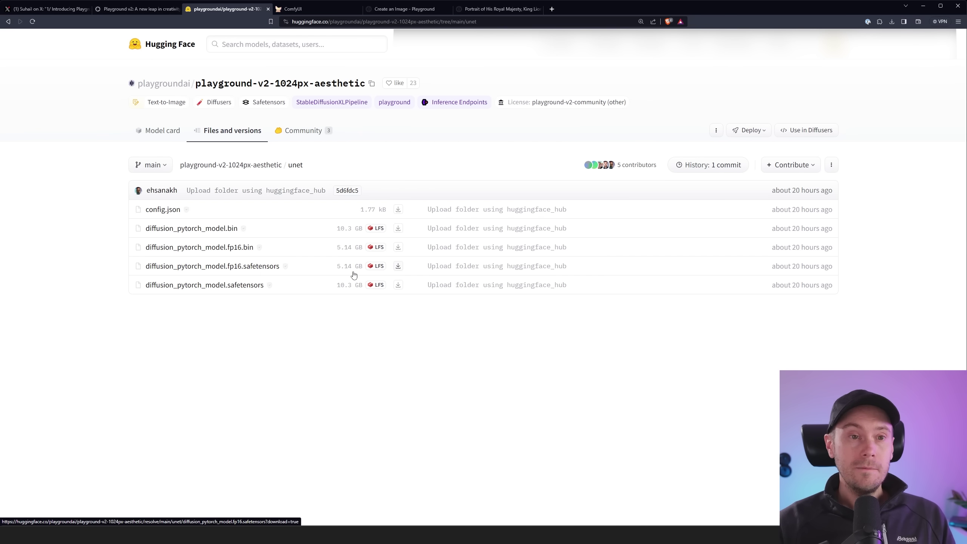
{"action": "key", "text": "alt+Tab"}
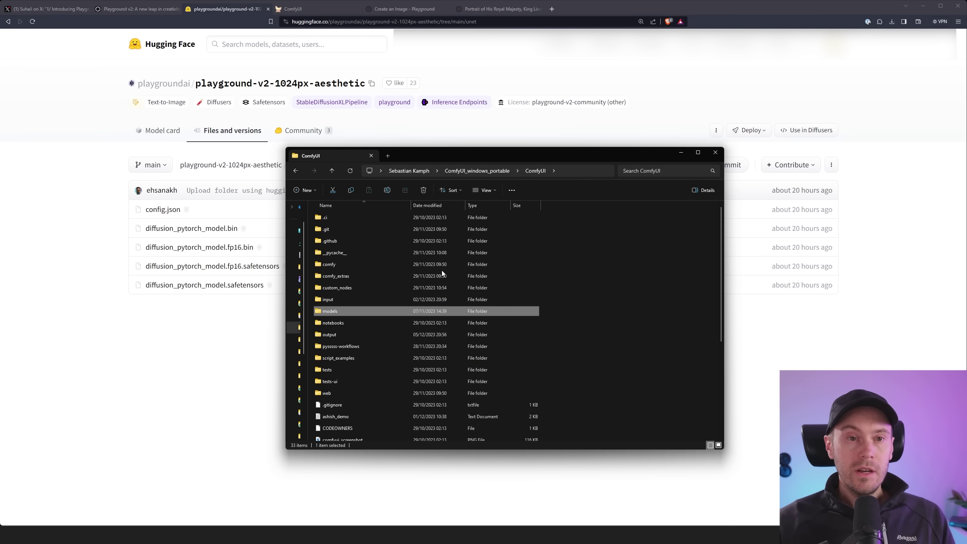
{"action": "double_click", "coordinate": [339, 311]}
{"action": "double_click", "coordinate": [332, 430]}
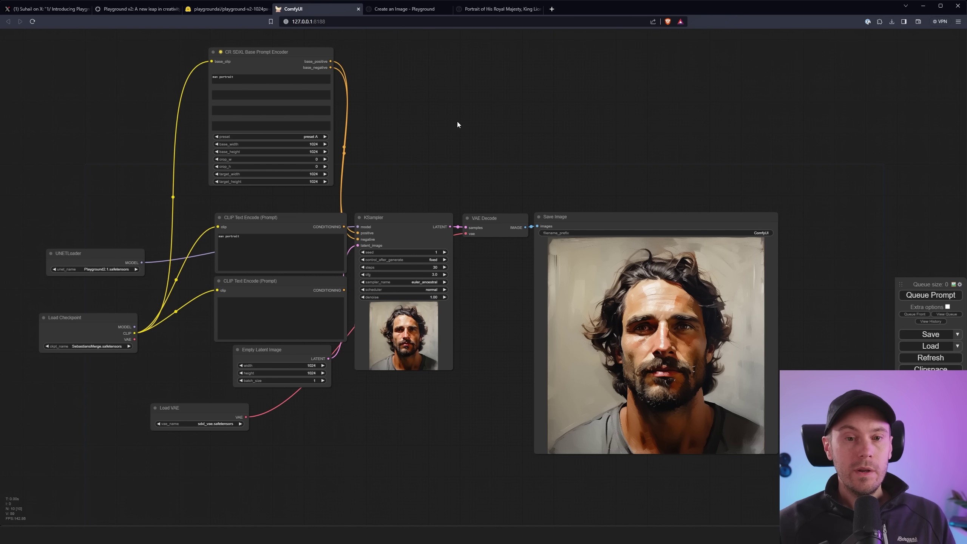
Reset ComfyUI to its default workflow
{"action": "left_click_drag", "start_coordinate": [130, 179], "coordinate": [227, 197]}
{"action": "scroll", "coordinate": [263, 138], "scroll_direction": "up", "scroll_amount": 3}
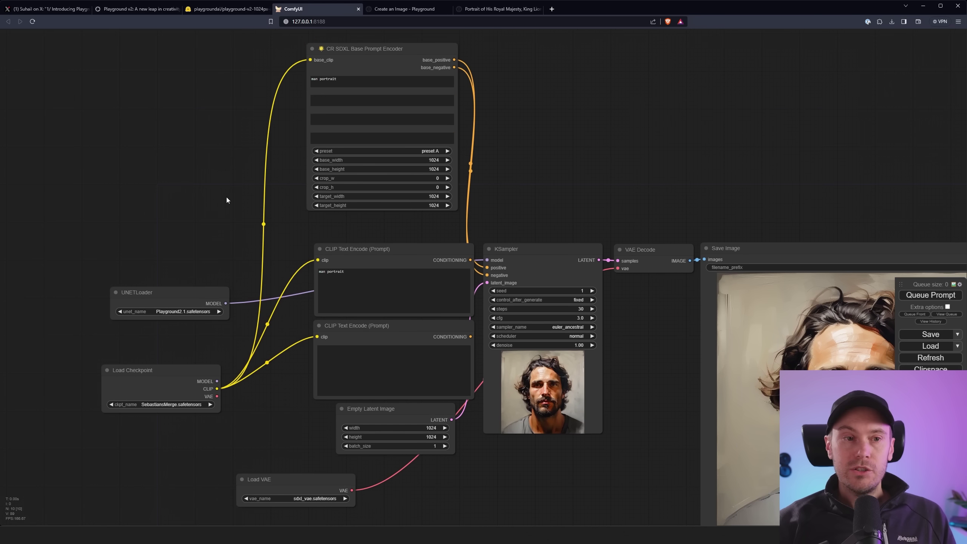
{"action": "left_click", "coordinate": [931, 392]}
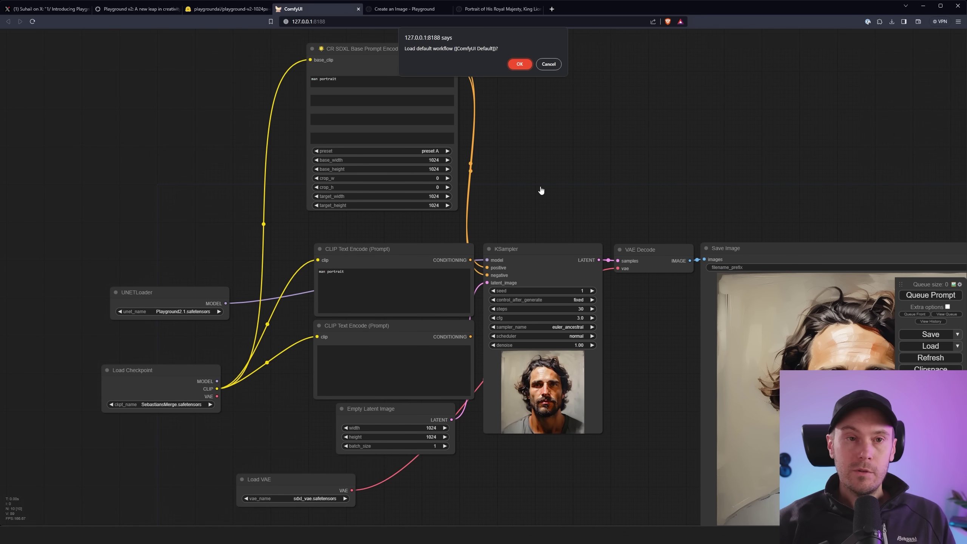
{"action": "key", "text": "Return"}
Add a UNETLoader node to the graph by searching 'unetl'
{"action": "left_click_drag", "start_coordinate": [443, 178], "coordinate": [462, 156]}
{"action": "double_click", "coordinate": [181, 173]}
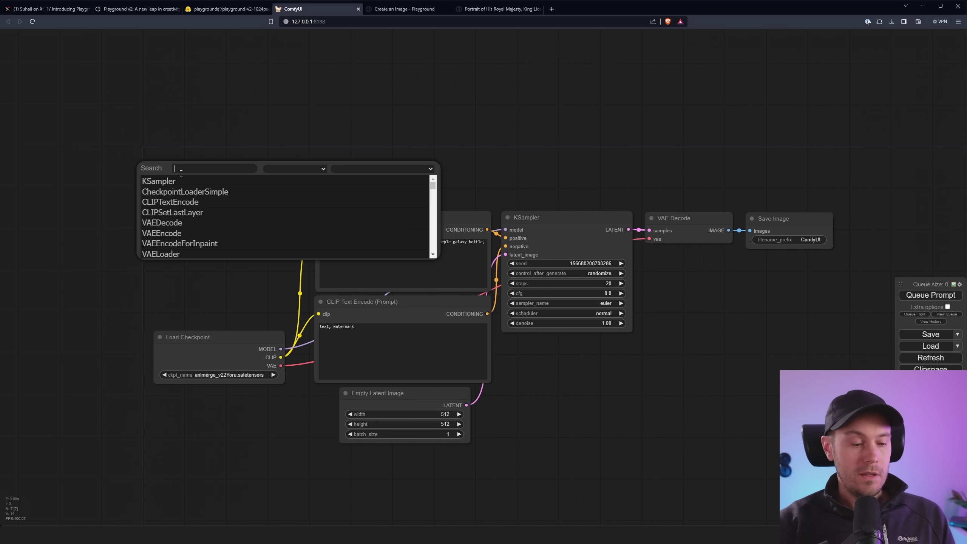
{"action": "scroll", "coordinate": [198, 142], "scroll_direction": "up", "scroll_amount": 2}
{"action": "scroll", "coordinate": [202, 146], "scroll_direction": "down", "scroll_amount": 1}
{"action": "scroll", "coordinate": [246, 259], "scroll_direction": "up", "scroll_amount": 1}
{"action": "double_click", "coordinate": [146, 197]}
{"action": "type", "text": "unetl"}
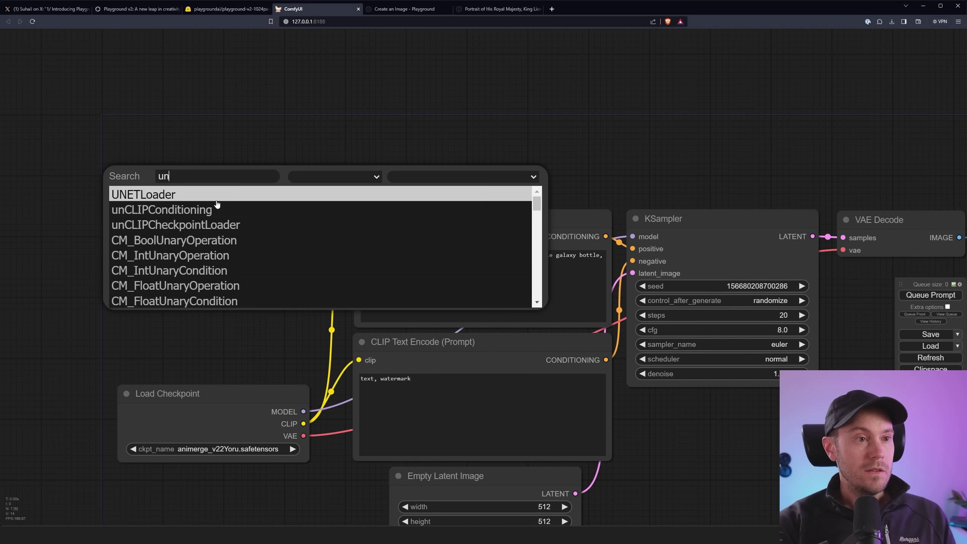
{"action": "left_click", "coordinate": [173, 215]}
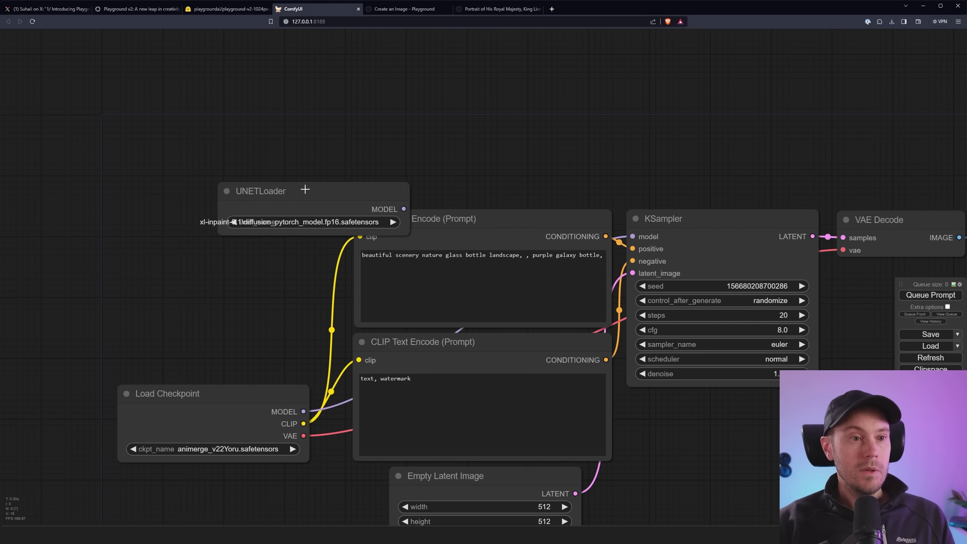
Set the UNETLoader to Playground2.1.safetensors and wire its MODEL into the KSampler
{"action": "left_click_drag", "start_coordinate": [305, 189], "coordinate": [227, 132]}
{"action": "left_click", "coordinate": [275, 166]}
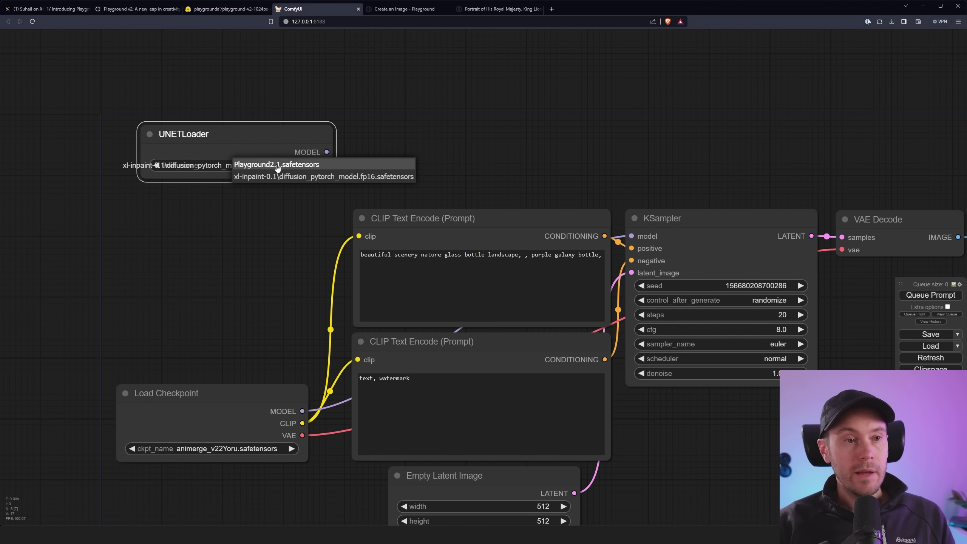
{"action": "left_click", "coordinate": [277, 165]}
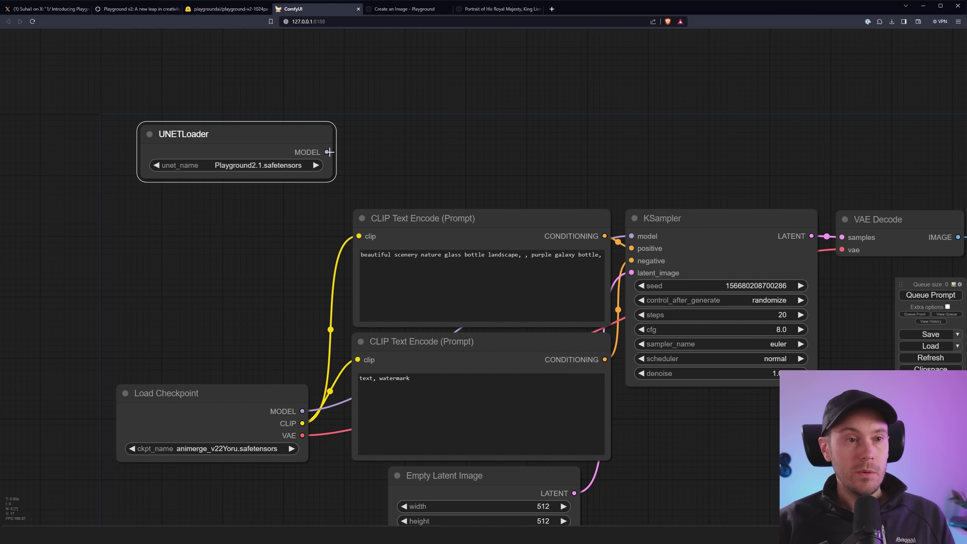
{"action": "left_click_drag", "start_coordinate": [327, 152], "coordinate": [631, 236]}
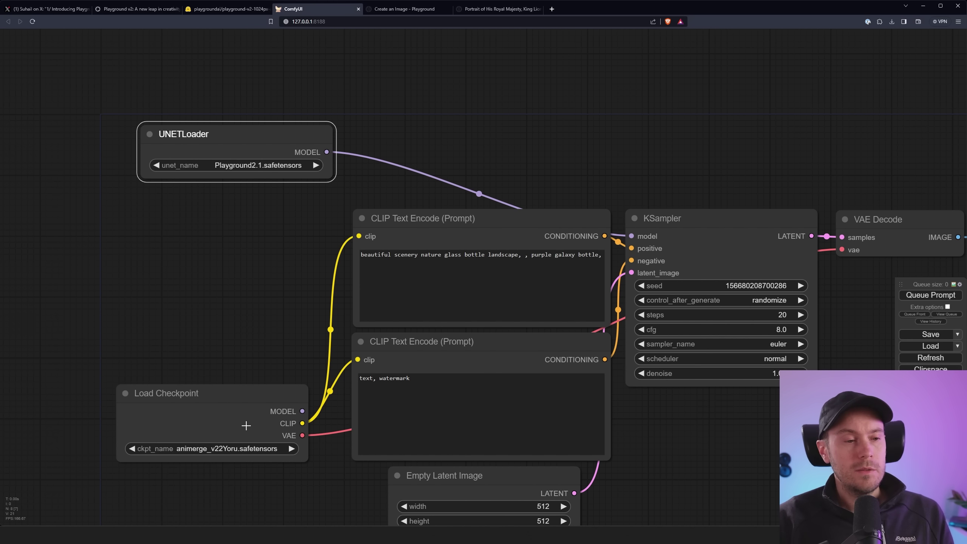
Use SebastiansMerge.safetensors as checkpoint and feed a Load VAE with sdxl_vae.safetensors into VAE Decode
{"action": "left_click", "coordinate": [292, 449]}
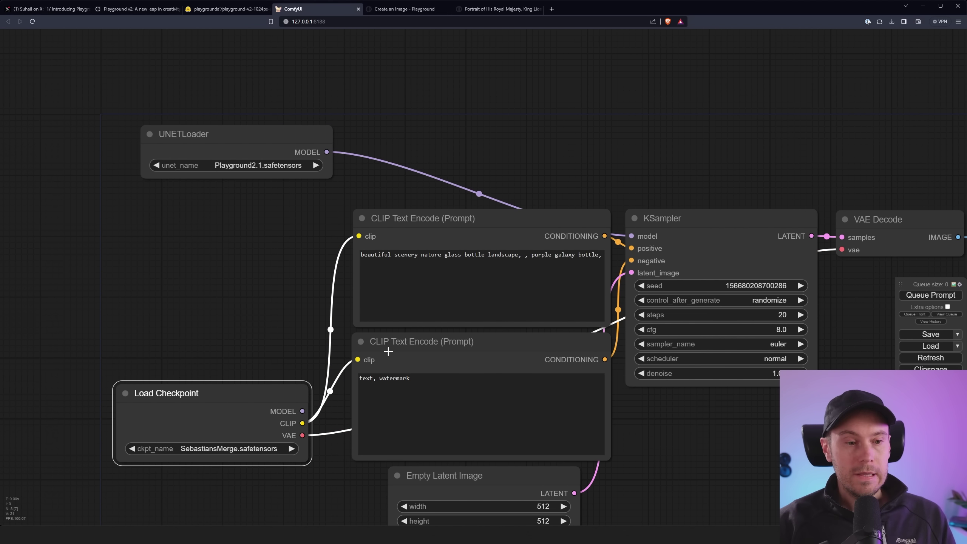
{"action": "scroll", "coordinate": [286, 411], "scroll_direction": "down", "scroll_amount": 2}
{"action": "double_click", "coordinate": [588, 389]}
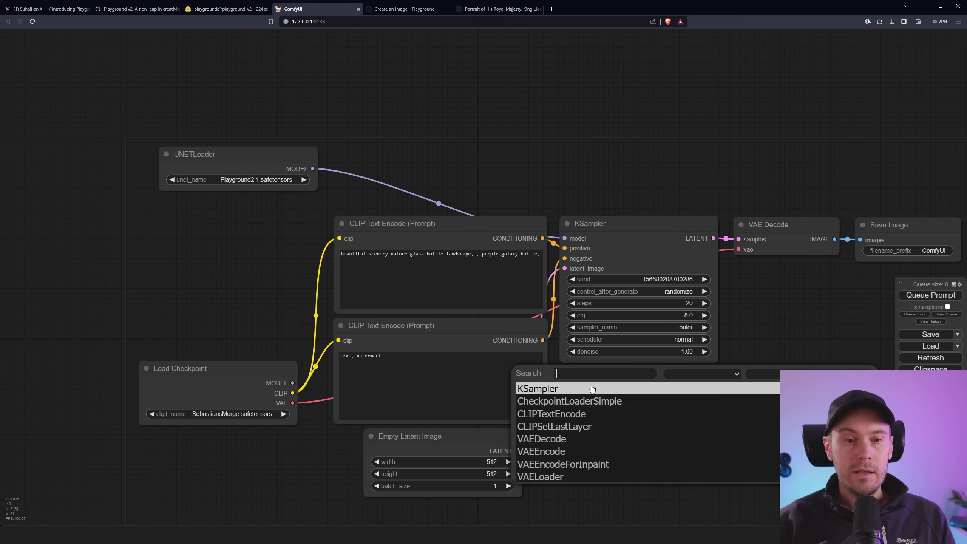
{"action": "type", "text": "vae"}
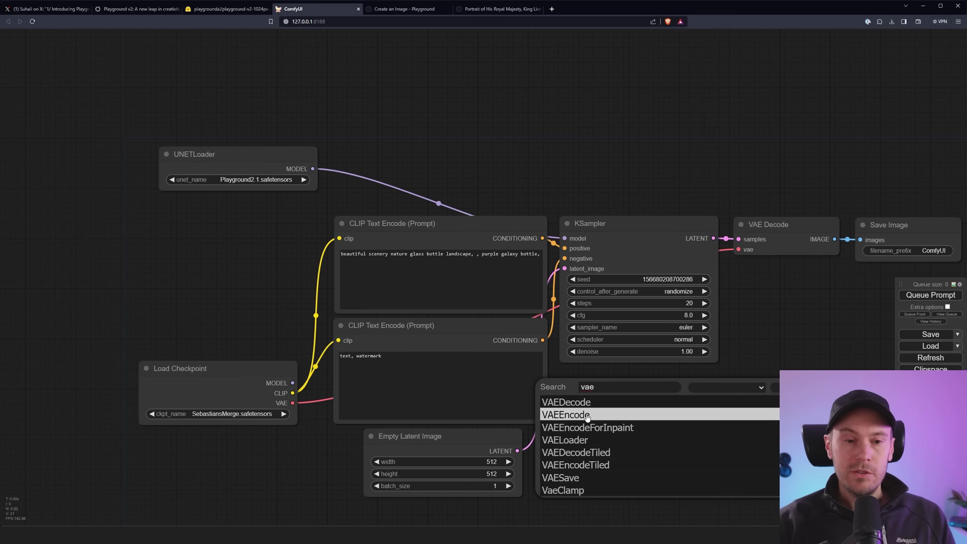
{"action": "left_click", "coordinate": [589, 440]}
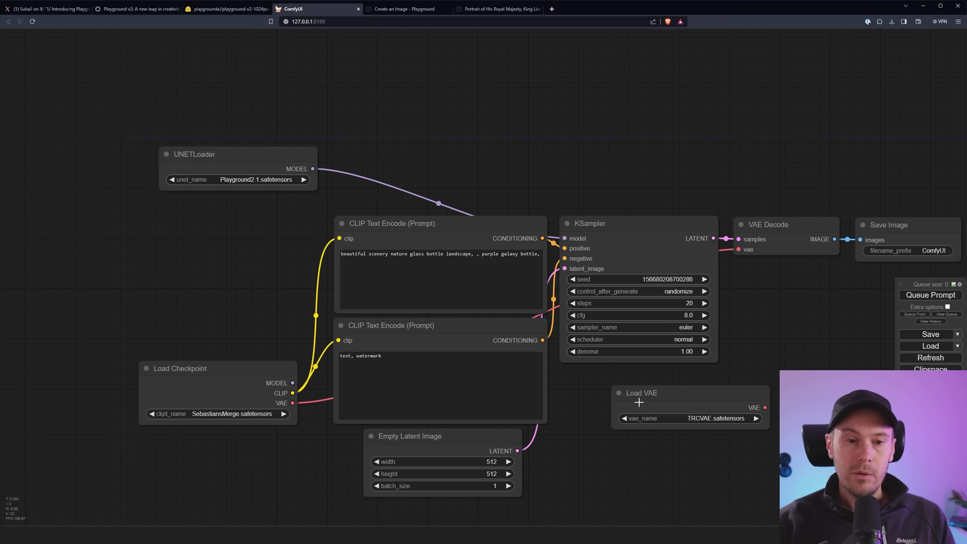
{"action": "left_click", "coordinate": [726, 419]}
{"action": "left_click", "coordinate": [736, 432]}
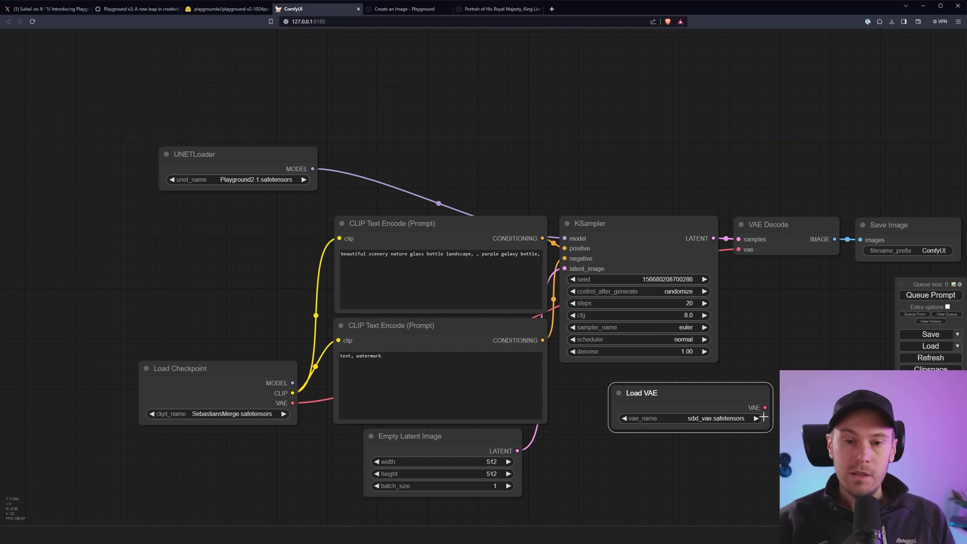
{"action": "left_click_drag", "start_coordinate": [765, 407], "coordinate": [740, 248]}
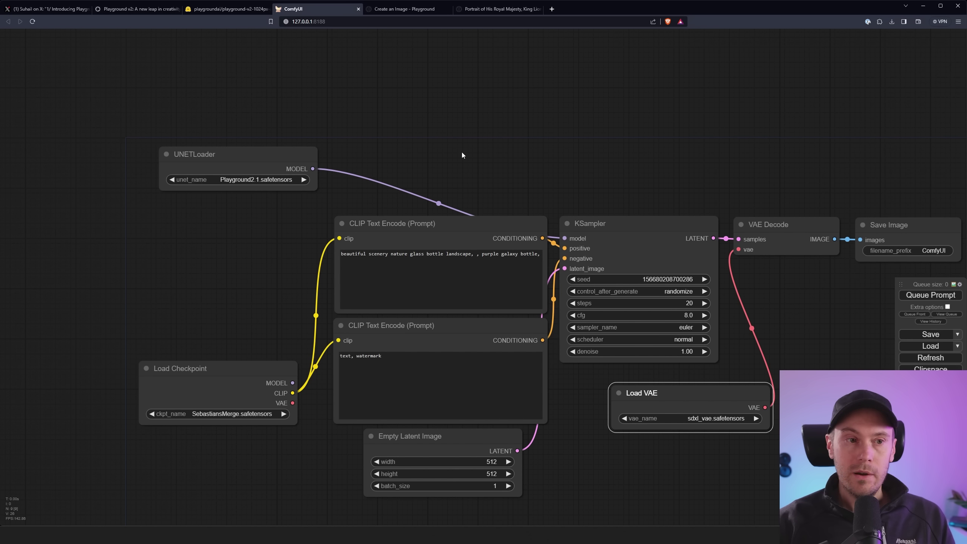
Set the Empty Latent Image to 1024×1024 and queue a generation
{"action": "scroll", "coordinate": [229, 247], "scroll_direction": "up", "scroll_amount": 2}
{"action": "left_click_drag", "start_coordinate": [595, 124], "coordinate": [426, 97]}
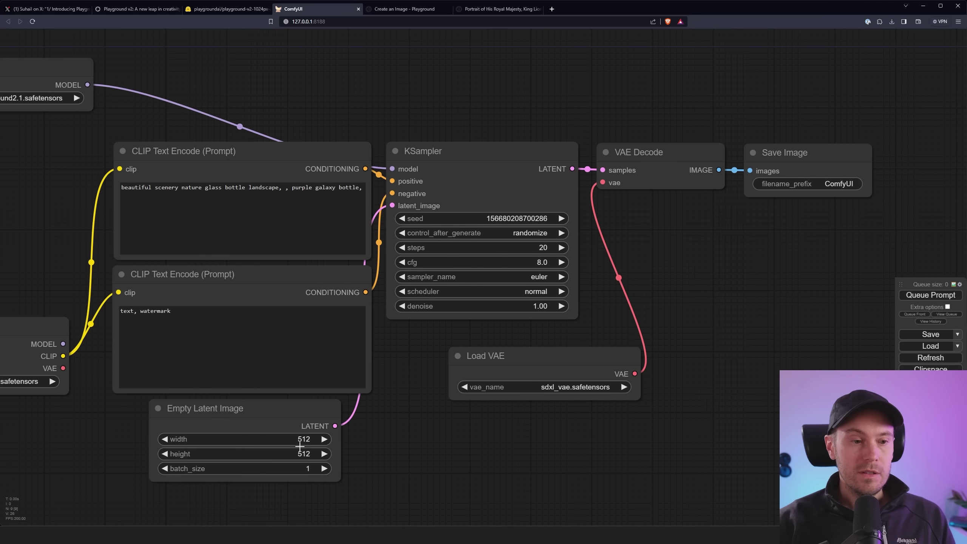
{"action": "left_click", "coordinate": [265, 441]}
{"action": "scroll", "coordinate": [238, 509], "scroll_direction": "up", "scroll_amount": 6}
{"action": "type", "text": "1024"}
{"action": "key", "text": "Return"}
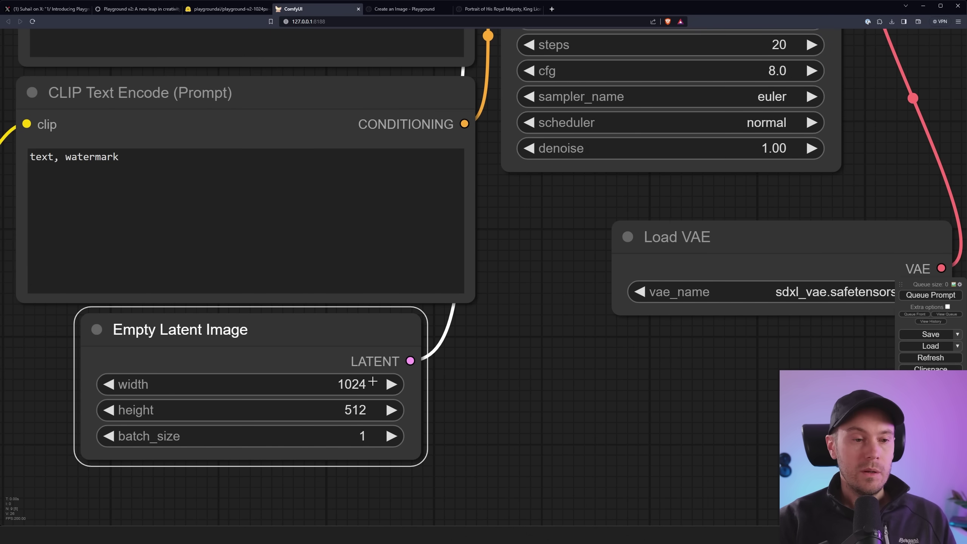
{"action": "left_click", "coordinate": [357, 407]}
{"action": "key", "text": "Escape"}
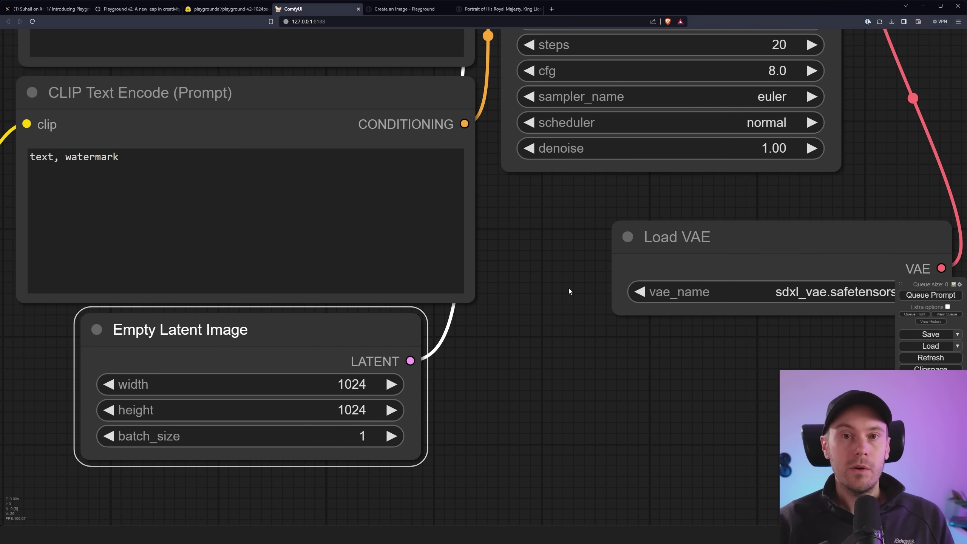
{"action": "scroll", "coordinate": [568, 288], "scroll_direction": "down", "scroll_amount": 6}
{"action": "left_click", "coordinate": [931, 296]}
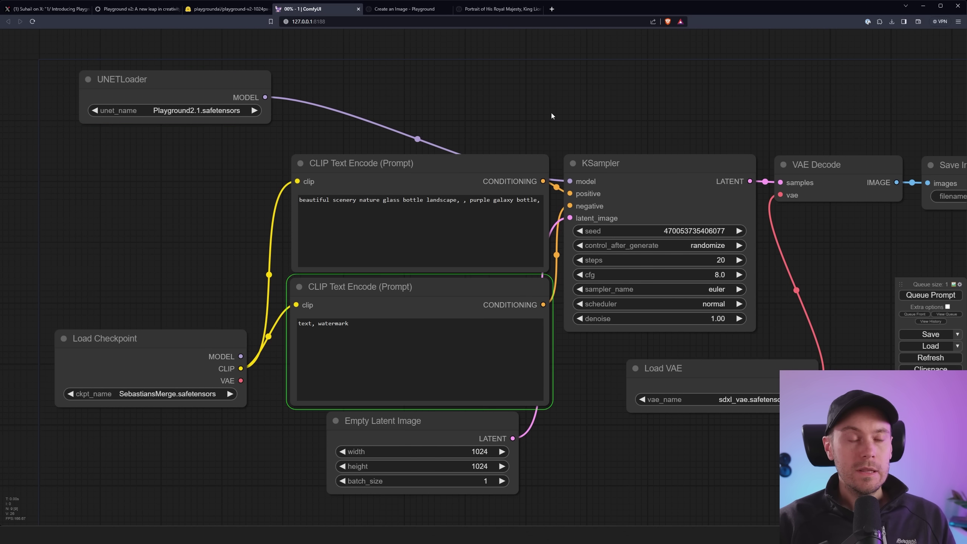
Enlarge the Save Image node to inspect the generated result
{"action": "left_click_drag", "start_coordinate": [733, 115], "coordinate": [405, 86]}
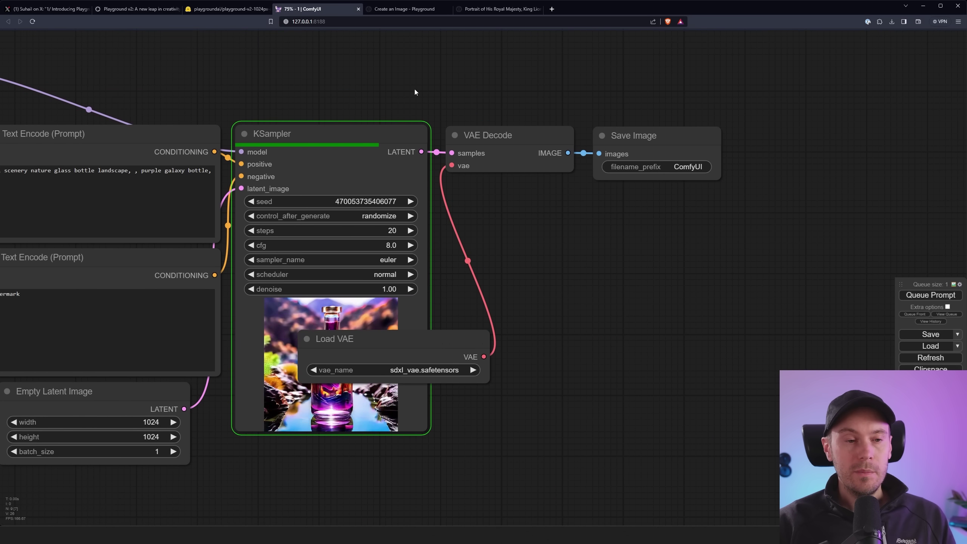
{"action": "left_click_drag", "start_coordinate": [181, 90], "coordinate": [514, 90]}
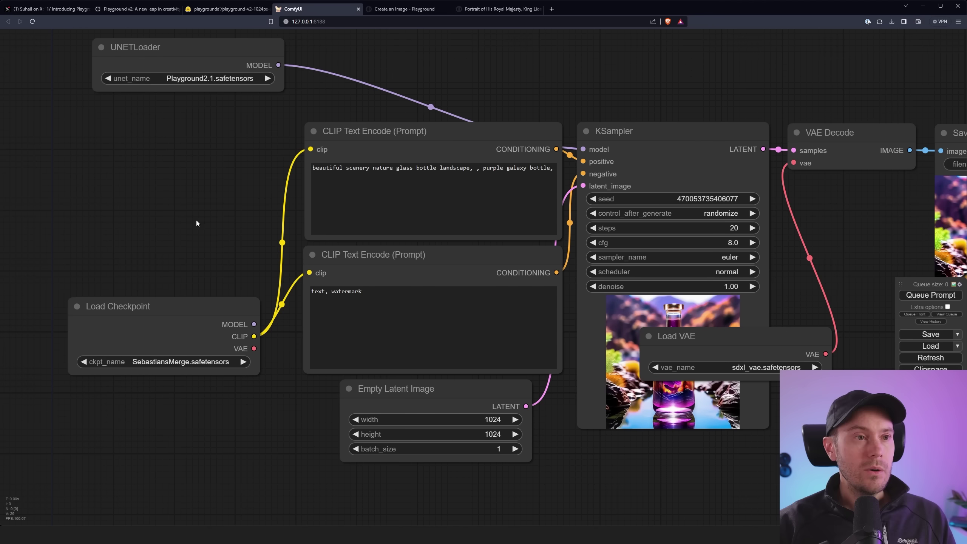
{"action": "left_click_drag", "start_coordinate": [194, 223], "coordinate": [203, 125]}
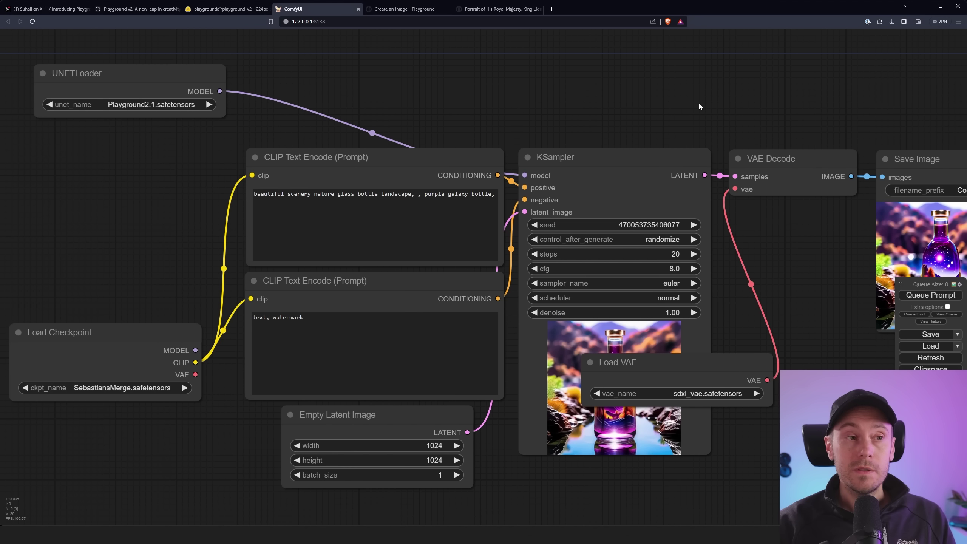
{"action": "left_click_drag", "start_coordinate": [692, 104], "coordinate": [404, 208]}
{"action": "scroll", "coordinate": [404, 208], "scroll_direction": "up", "scroll_amount": 3}
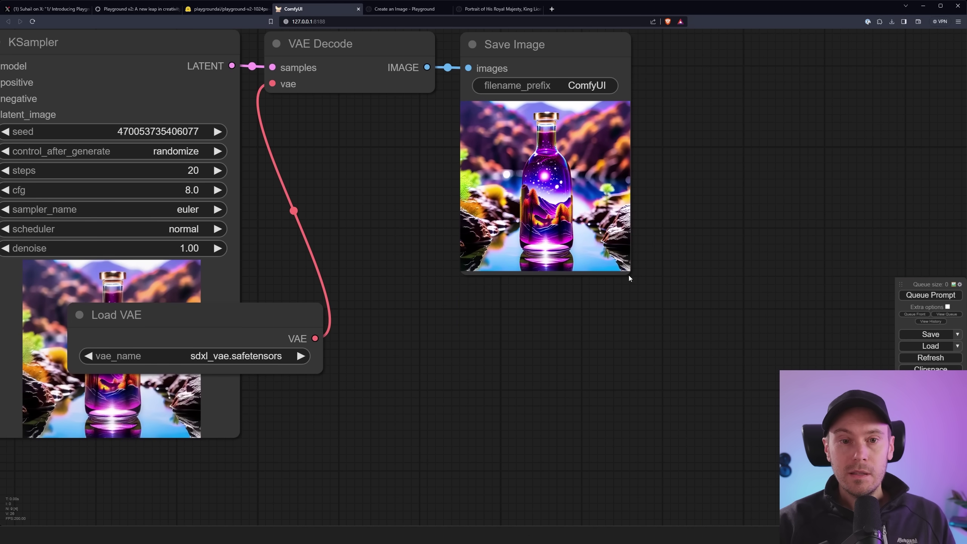
{"action": "left_click_drag", "start_coordinate": [629, 278], "coordinate": [865, 463]}
{"action": "scroll", "coordinate": [891, 266], "scroll_direction": "down", "scroll_amount": 2}
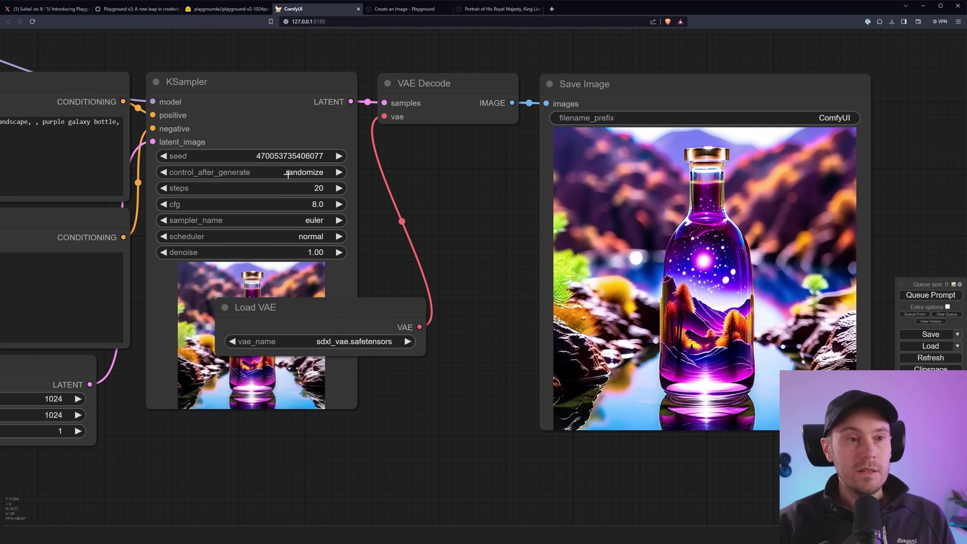
Set the KSampler seed to fixed at 1 and cfg to 3.0
{"action": "left_click", "coordinate": [287, 172]}
{"action": "left_click", "coordinate": [301, 166]}
{"action": "left_click", "coordinate": [236, 156]}
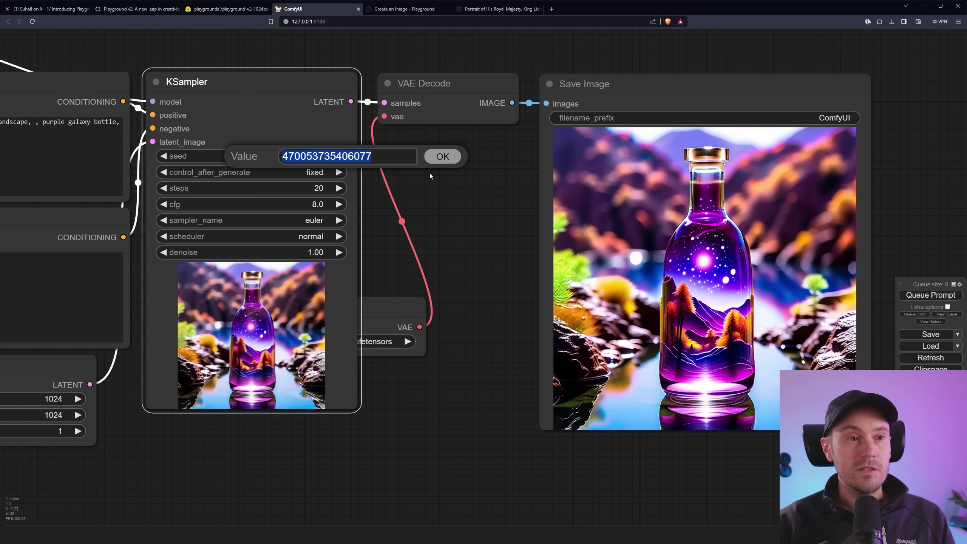
{"action": "type", "text": "1"}
{"action": "left_click", "coordinate": [437, 159]}
{"action": "left_click", "coordinate": [267, 204]}
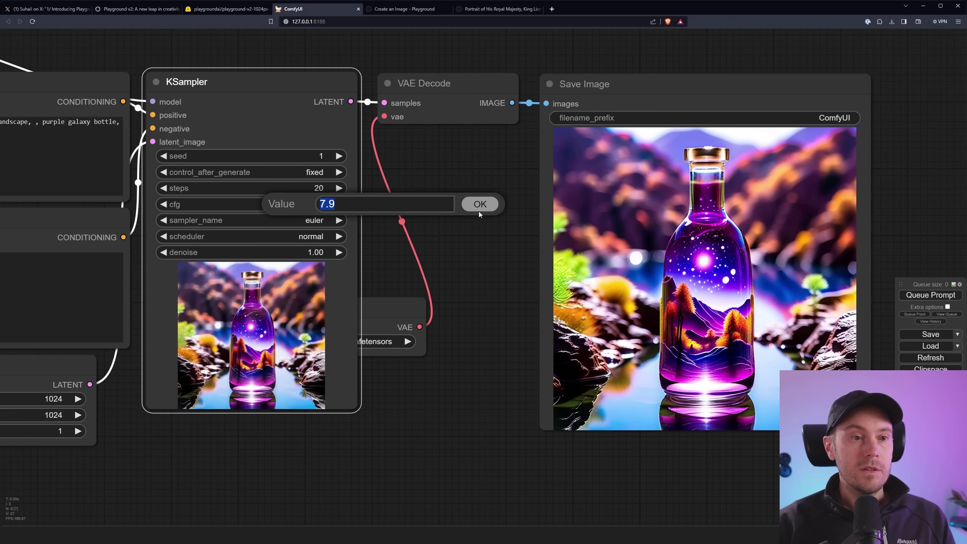
{"action": "type", "text": "3"}
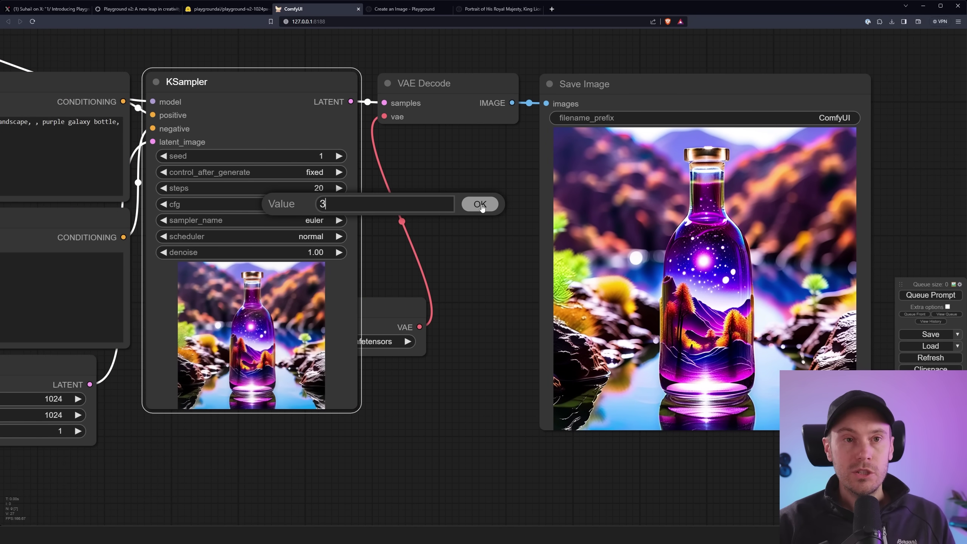
{"action": "left_click", "coordinate": [481, 205]}
Generate the two purple galaxy bottles image with the new settings
{"action": "scroll", "coordinate": [425, 185], "scroll_direction": "down", "scroll_amount": 2}
{"action": "key", "text": "ctrl+Return"}
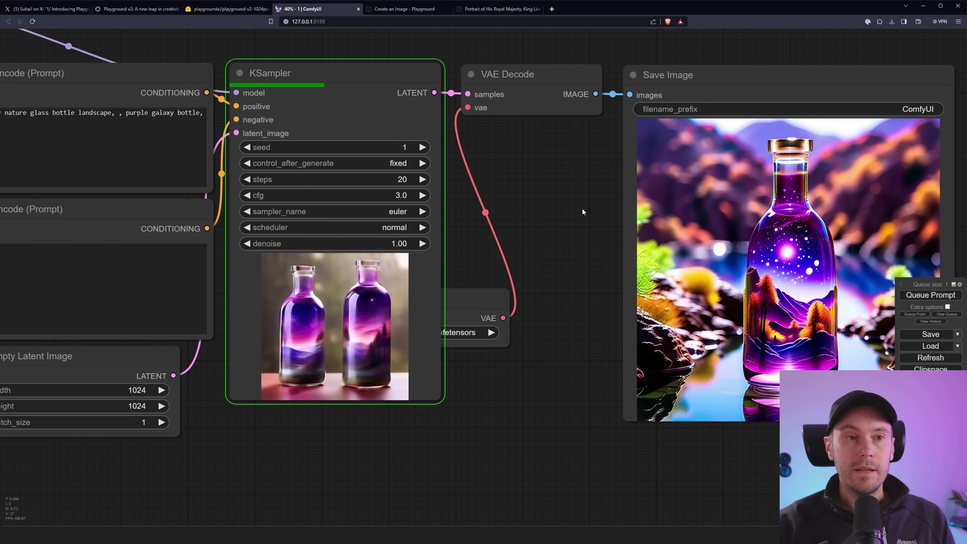
{"action": "scroll", "coordinate": [582, 209], "scroll_direction": "up", "scroll_amount": 4}
{"action": "left_click_drag", "start_coordinate": [582, 209], "coordinate": [333, 180]}
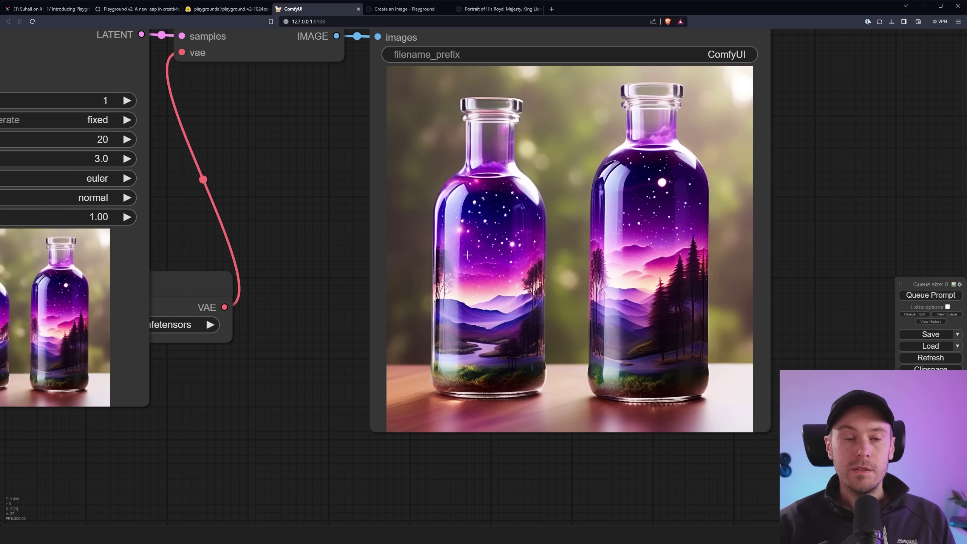
{"action": "scroll", "coordinate": [313, 204], "scroll_direction": "up", "scroll_amount": 2}
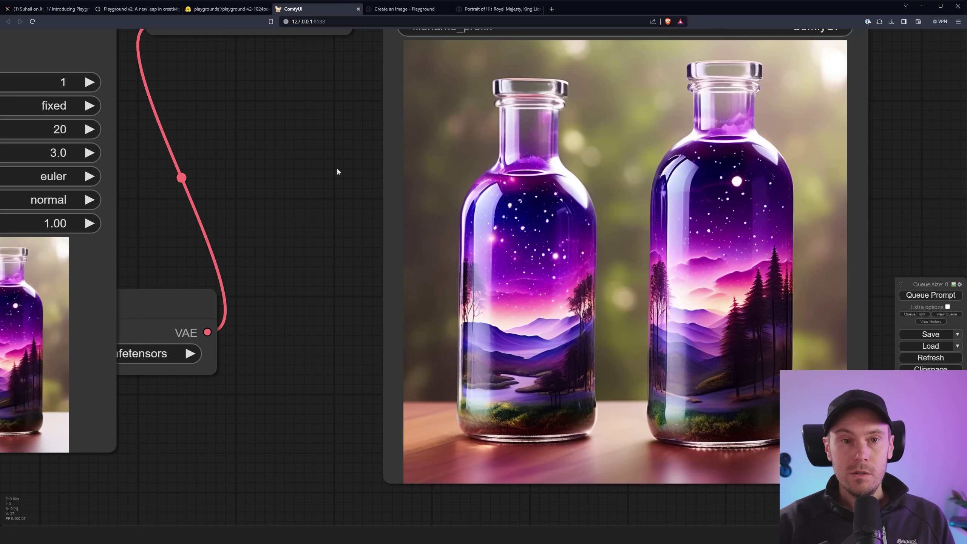
{"action": "left_click_drag", "start_coordinate": [337, 169], "coordinate": [238, 193]}
Feed the Load Checkpoint's MODEL into the KSampler instead of the UNETLoader
{"action": "scroll", "coordinate": [206, 216], "scroll_direction": "down", "scroll_amount": 10}
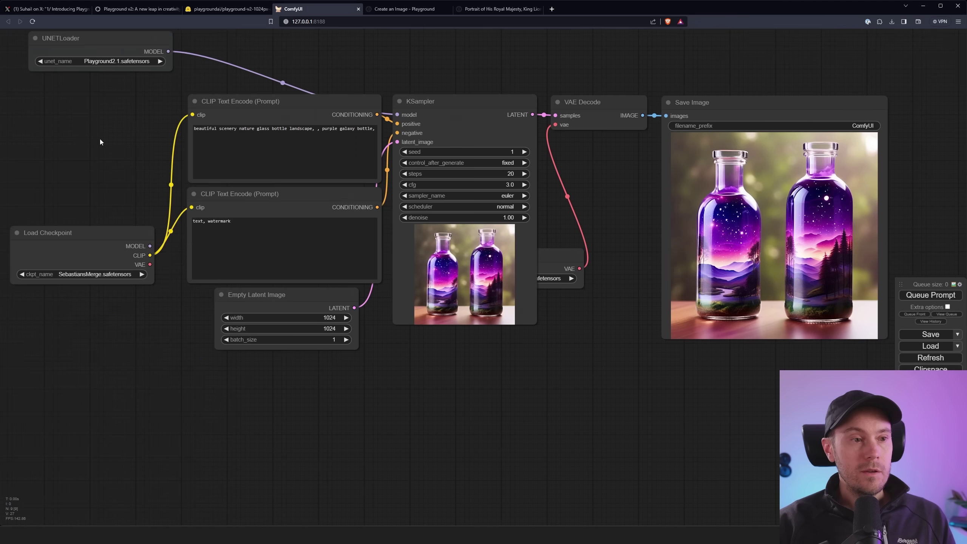
{"action": "scroll", "coordinate": [100, 140], "scroll_direction": "up", "scroll_amount": 3}
{"action": "left_click_drag", "start_coordinate": [100, 140], "coordinate": [84, 242]}
{"action": "left_click_drag", "start_coordinate": [100, 324], "coordinate": [349, 192]}
{"action": "scroll", "coordinate": [58, 274], "scroll_direction": "up", "scroll_amount": 1}
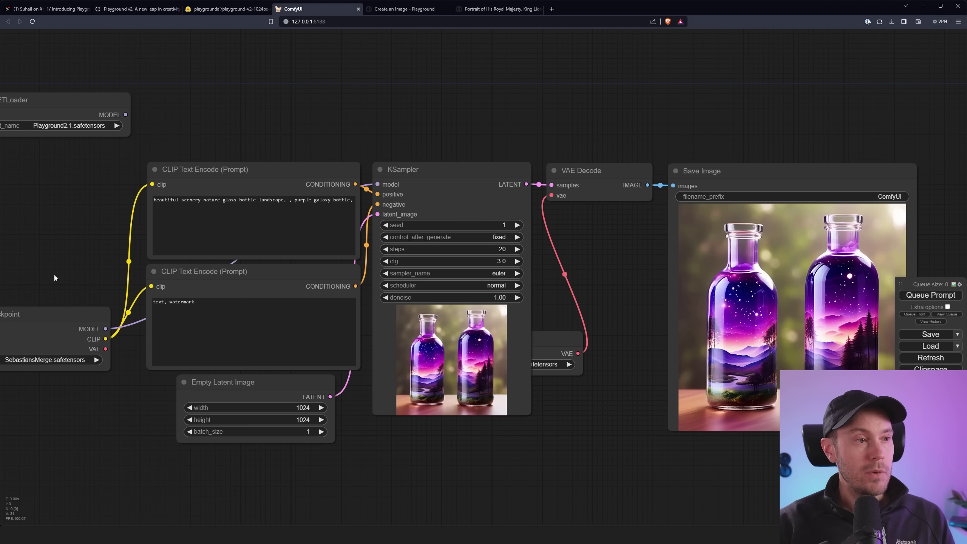
{"action": "scroll", "coordinate": [63, 256], "scroll_direction": "down", "scroll_amount": 2}
{"action": "left_click_drag", "start_coordinate": [42, 114], "coordinate": [30, 86]}
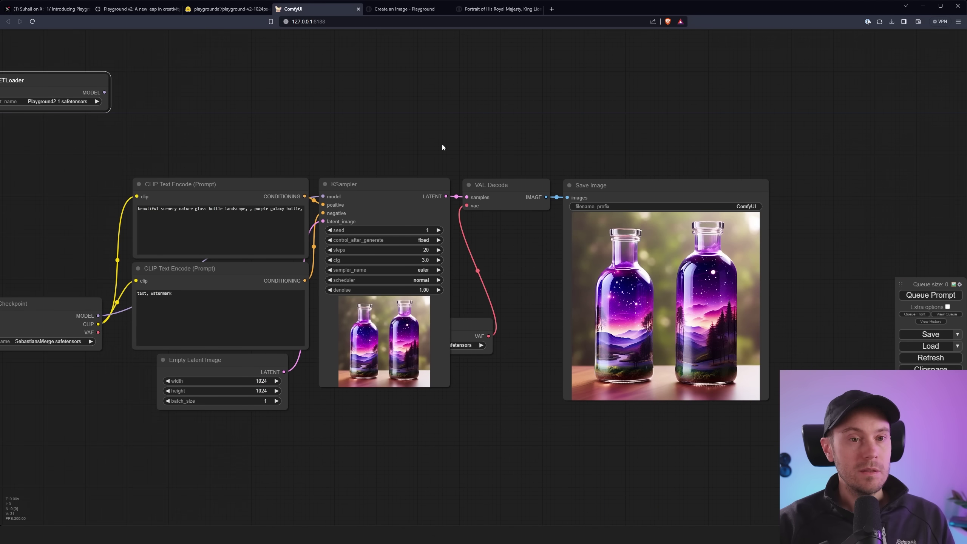
Render the corked galaxy bottles comparison image with the checkpoint model
{"action": "left_click", "coordinate": [931, 296]}
{"action": "scroll", "coordinate": [832, 293], "scroll_direction": "up", "scroll_amount": 2}
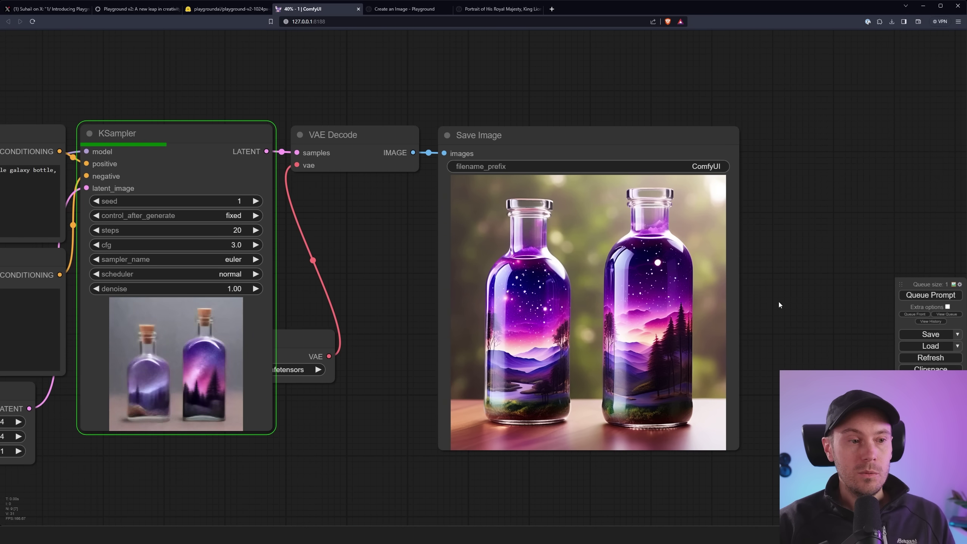
{"action": "scroll", "coordinate": [396, 305], "scroll_direction": "up", "scroll_amount": 1}
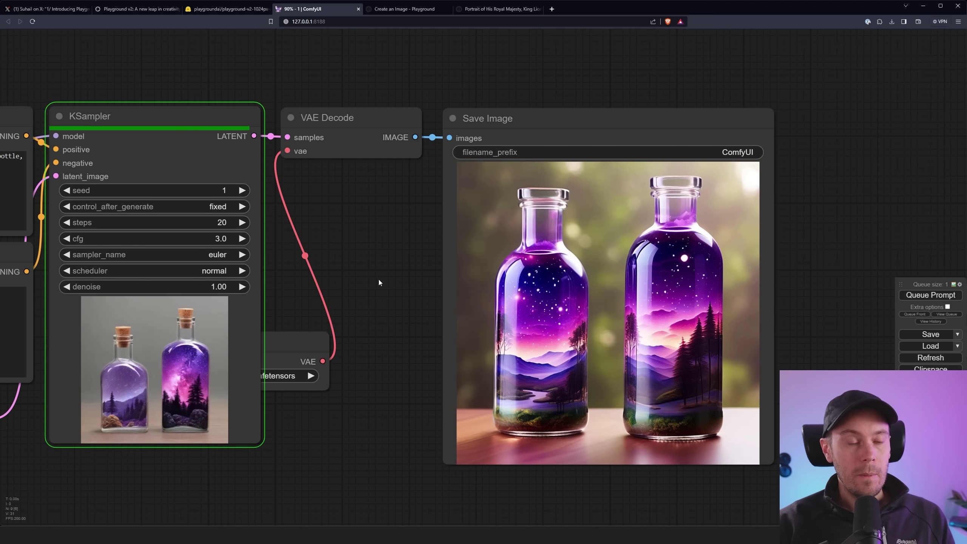
{"action": "left_click_drag", "start_coordinate": [401, 284], "coordinate": [278, 249]}
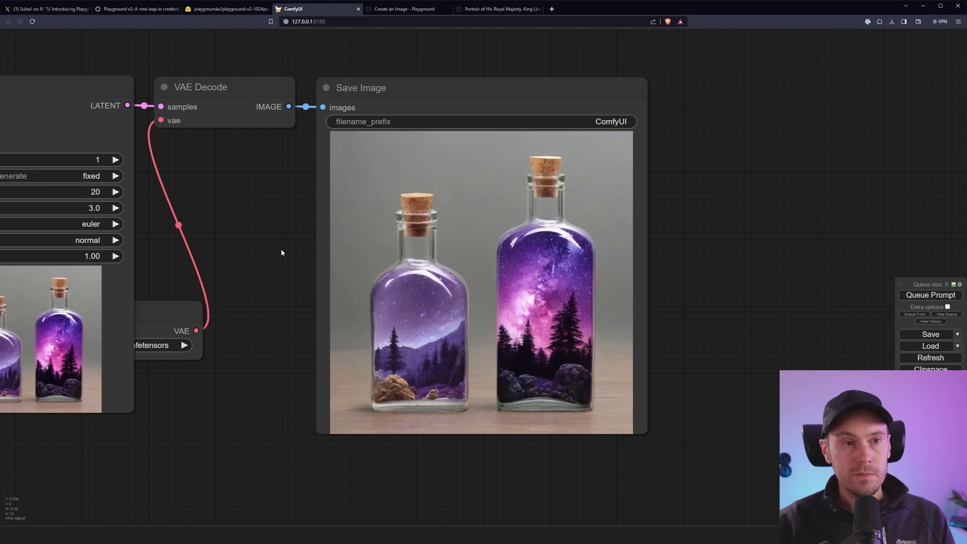
{"action": "scroll", "coordinate": [281, 249], "scroll_direction": "down", "scroll_amount": 4}
{"action": "scroll", "coordinate": [234, 148], "scroll_direction": "up", "scroll_amount": 1}
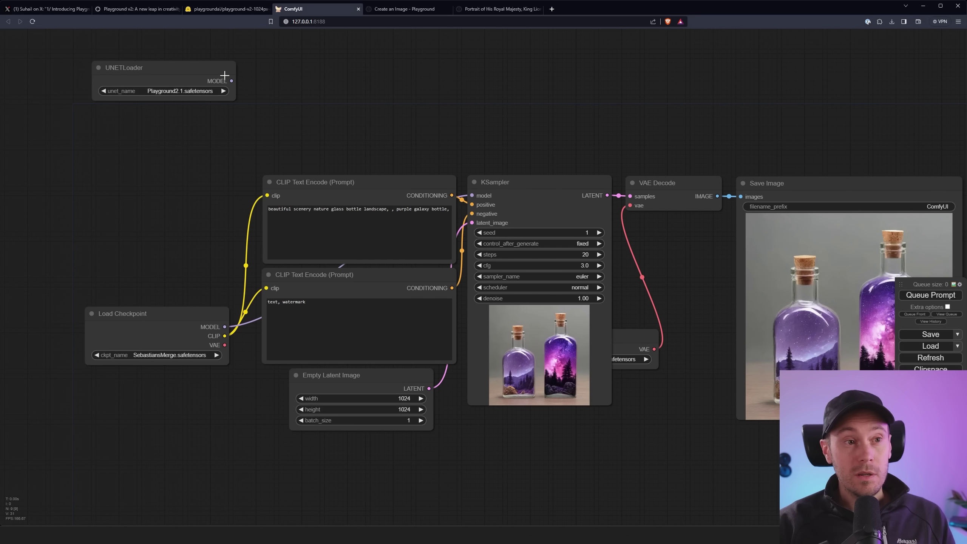
Reconnect the UNETLoader's MODEL output to the KSampler's model input
{"action": "left_click_drag", "start_coordinate": [231, 80], "coordinate": [472, 196]}
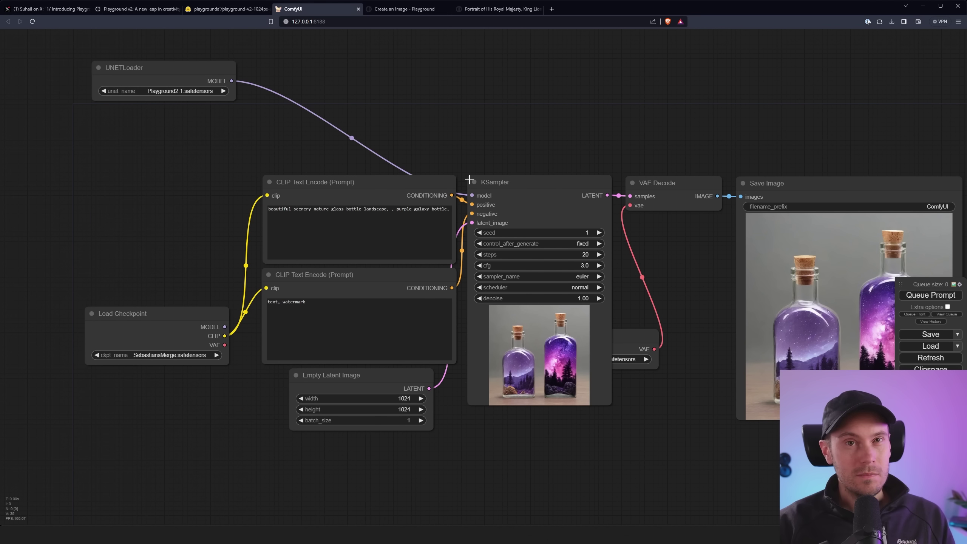
{"action": "left_click_drag", "start_coordinate": [543, 138], "coordinate": [500, 128]}
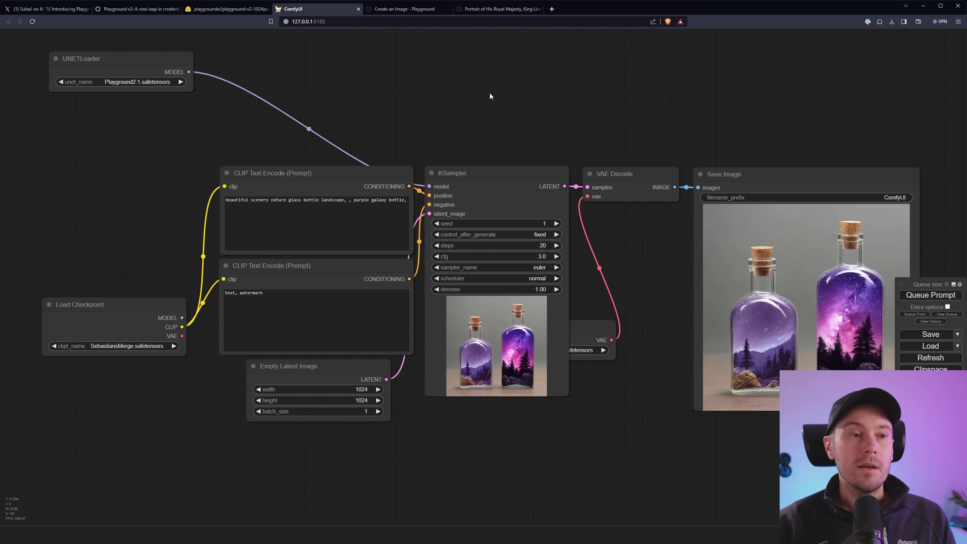
{"action": "left_click", "coordinate": [485, 9]}
{"action": "left_click", "coordinate": [412, 2]}
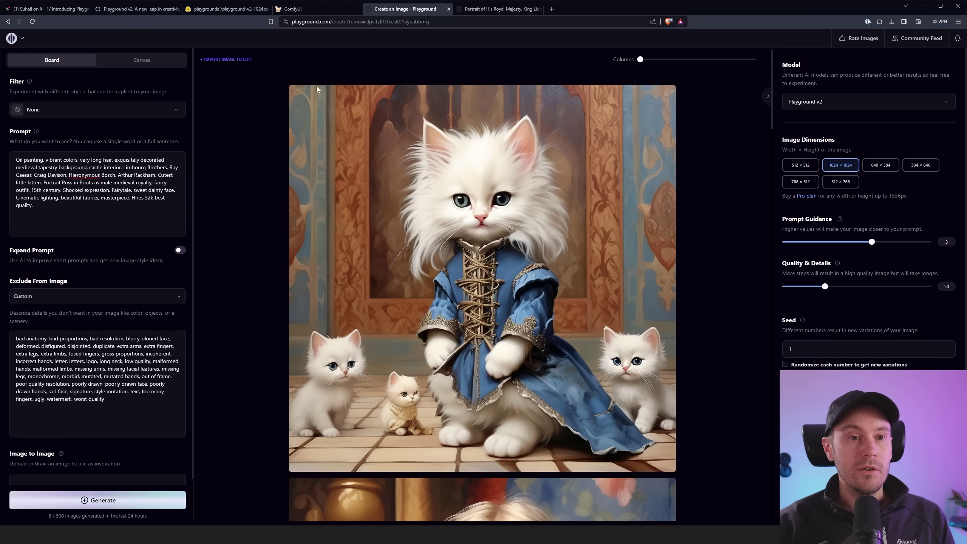
{"action": "triple_click", "coordinate": [91, 199]}
{"action": "key", "text": "ctrl+c"}
{"action": "left_click", "coordinate": [305, 10]}
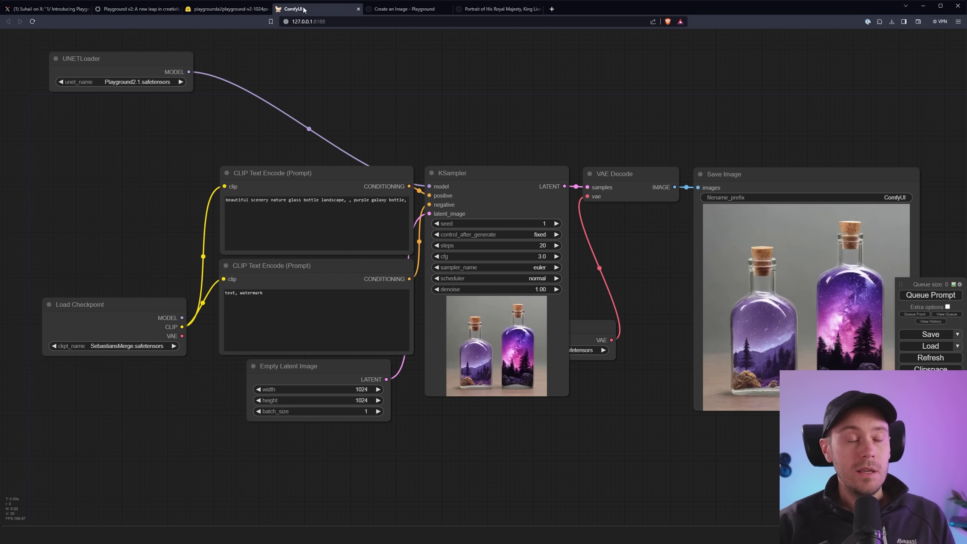
{"action": "left_click", "coordinate": [275, 217]}
{"action": "key", "text": "ctrl+a"}
{"action": "key", "text": "ctrl+v"}
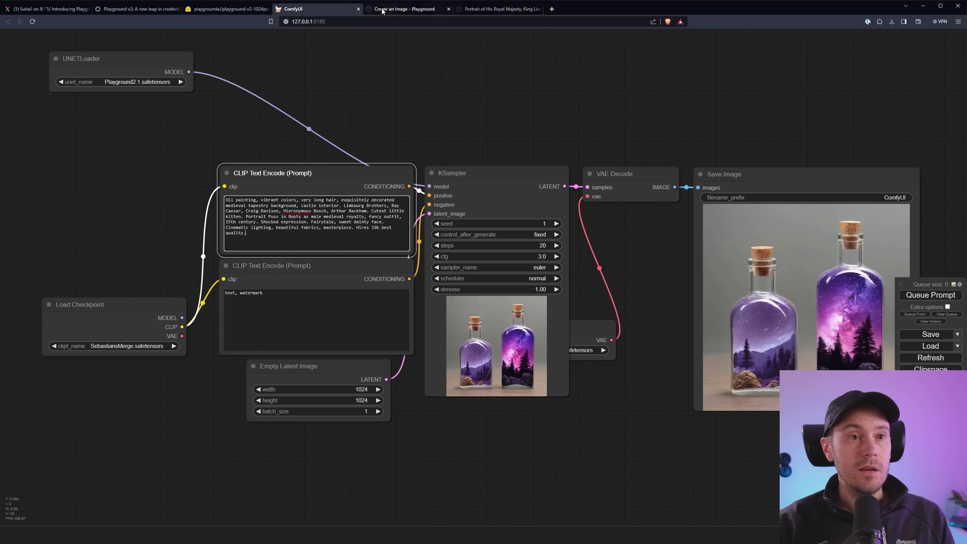
{"action": "left_click", "coordinate": [405, 9]}
{"action": "left_click", "coordinate": [116, 399]}
{"action": "key", "text": "ctrl+a"}
{"action": "key", "text": "ctrl+c"}
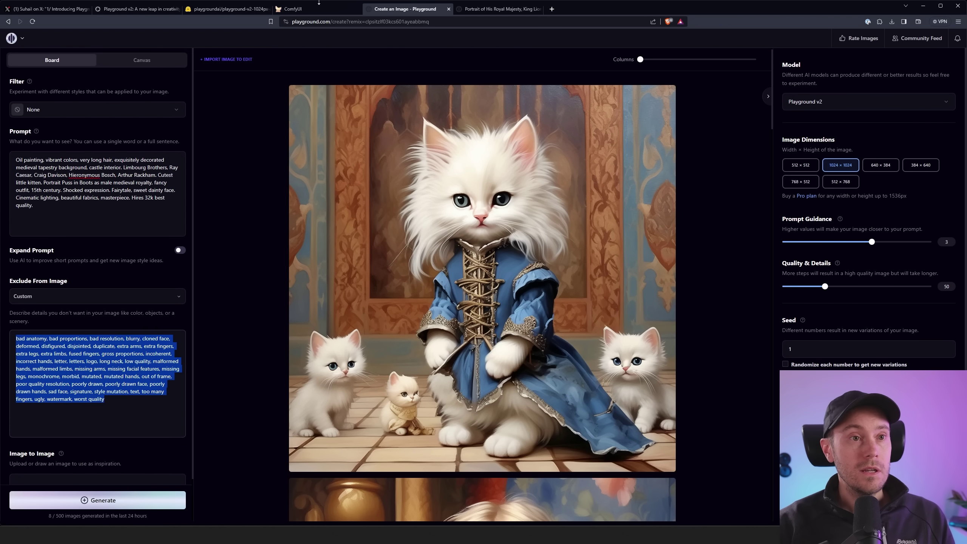
{"action": "left_click", "coordinate": [316, 8]}
{"action": "scroll", "coordinate": [193, 355], "scroll_direction": "up", "scroll_amount": 5}
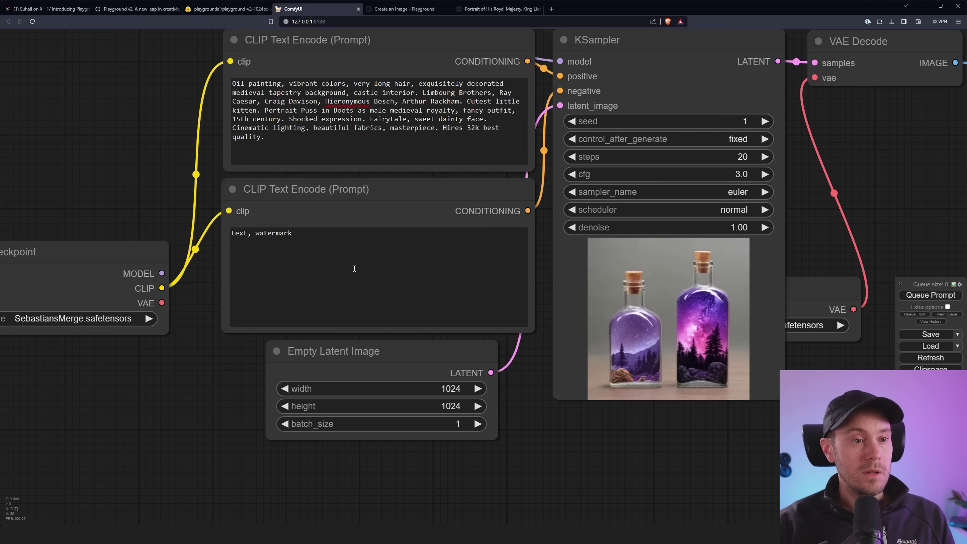
{"action": "left_click", "coordinate": [354, 268]}
{"action": "key", "text": "ctrl+a"}
{"action": "key", "text": "ctrl+v"}
{"action": "scroll", "coordinate": [171, 151], "scroll_direction": "down", "scroll_amount": 2}
{"action": "left_click_drag", "start_coordinate": [174, 159], "coordinate": [123, 175]}
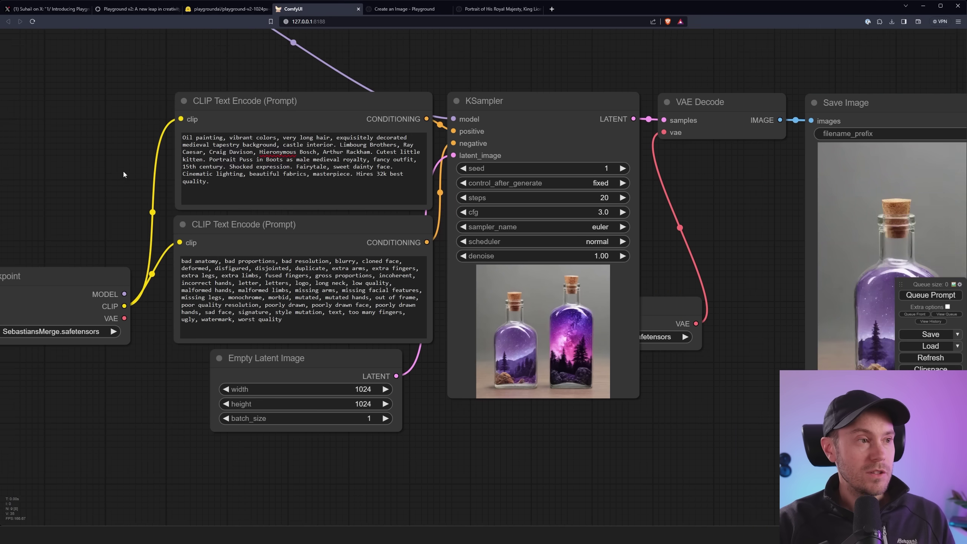
{"action": "scroll", "coordinate": [123, 175], "scroll_direction": "up", "scroll_amount": 2}
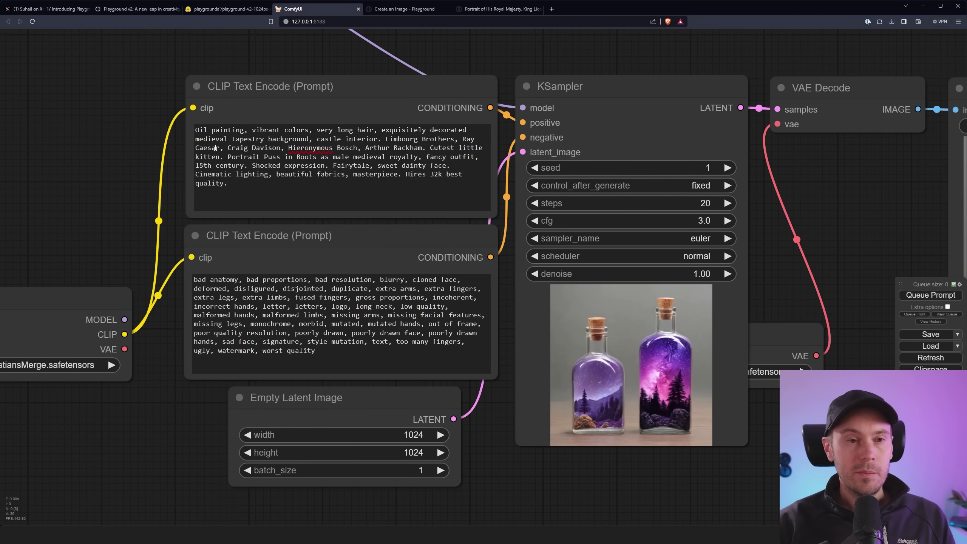
{"action": "scroll", "coordinate": [125, 160], "scroll_direction": "down", "scroll_amount": 3}
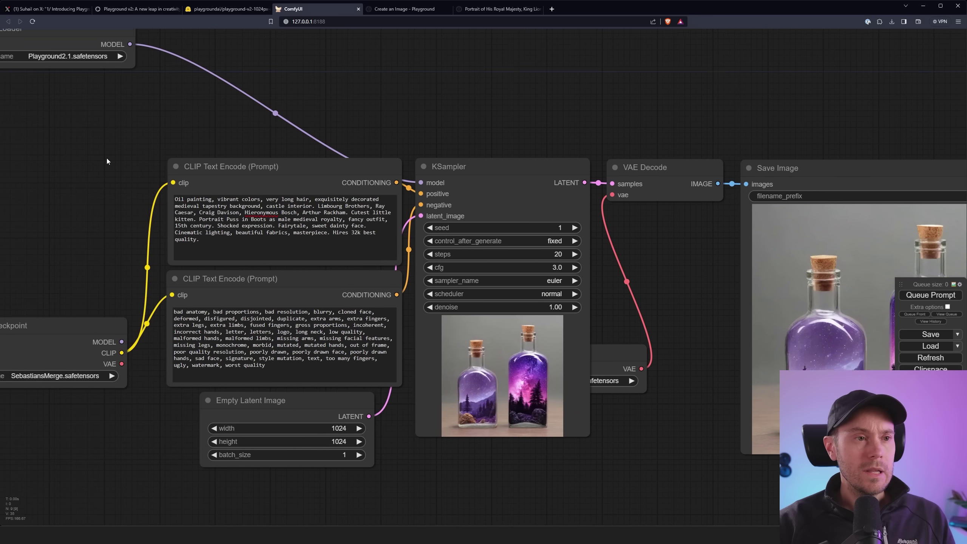
{"action": "double_click", "coordinate": [107, 158]}
{"action": "type", "text": "prompt"}
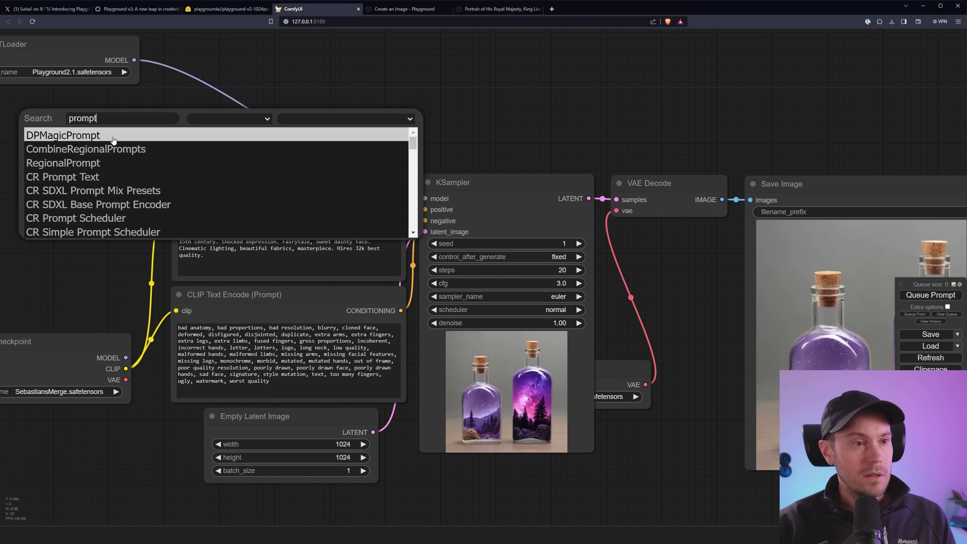
{"action": "left_click", "coordinate": [136, 206]}
{"action": "left_click_drag", "start_coordinate": [236, 128], "coordinate": [146, 110]}
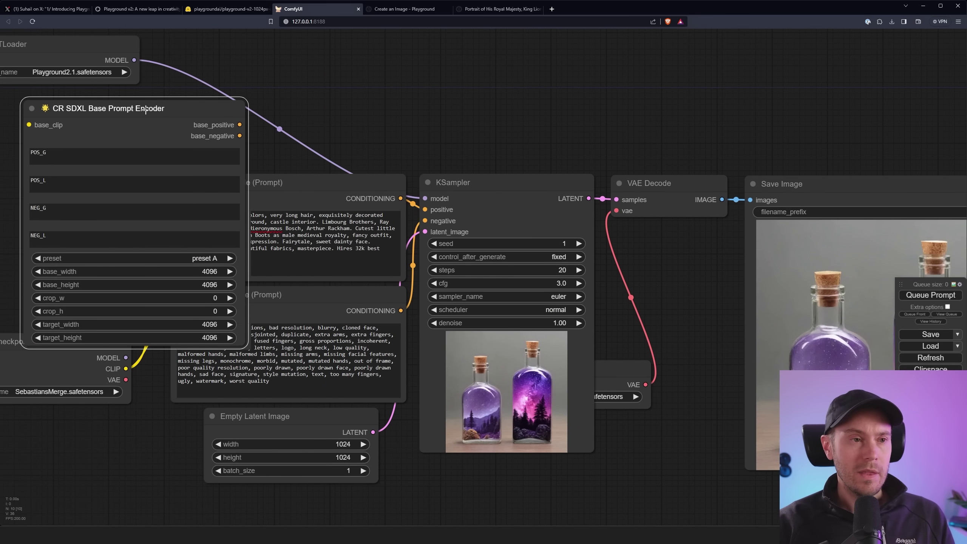
{"action": "key", "text": "Delete"}
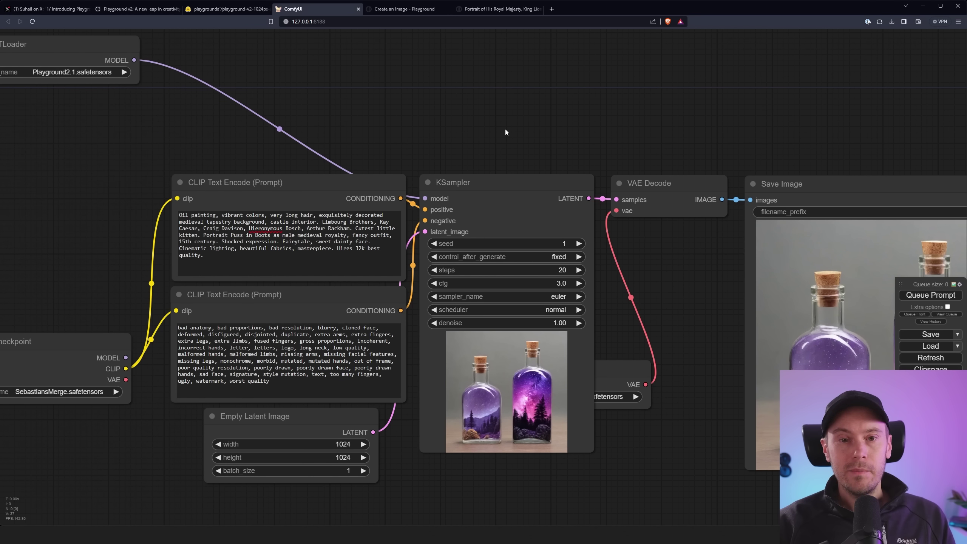
{"action": "left_click_drag", "start_coordinate": [505, 128], "coordinate": [419, 82]}
Queue a ComfyUI render of the tapestry girl-with-kitten prompt
{"action": "left_click", "coordinate": [931, 295]}
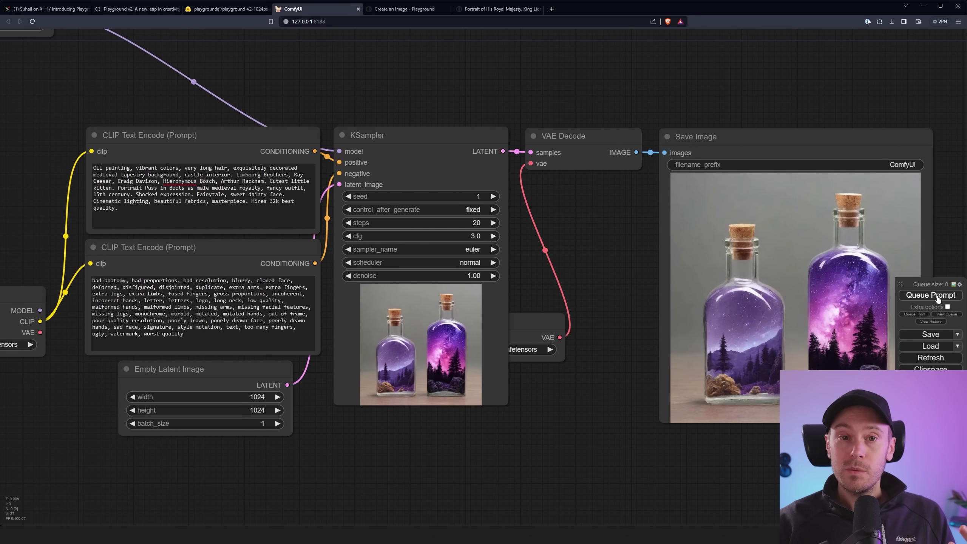
{"action": "left_click_drag", "start_coordinate": [620, 209], "coordinate": [421, 183]}
{"action": "scroll", "coordinate": [430, 201], "scroll_direction": "up", "scroll_amount": 1}
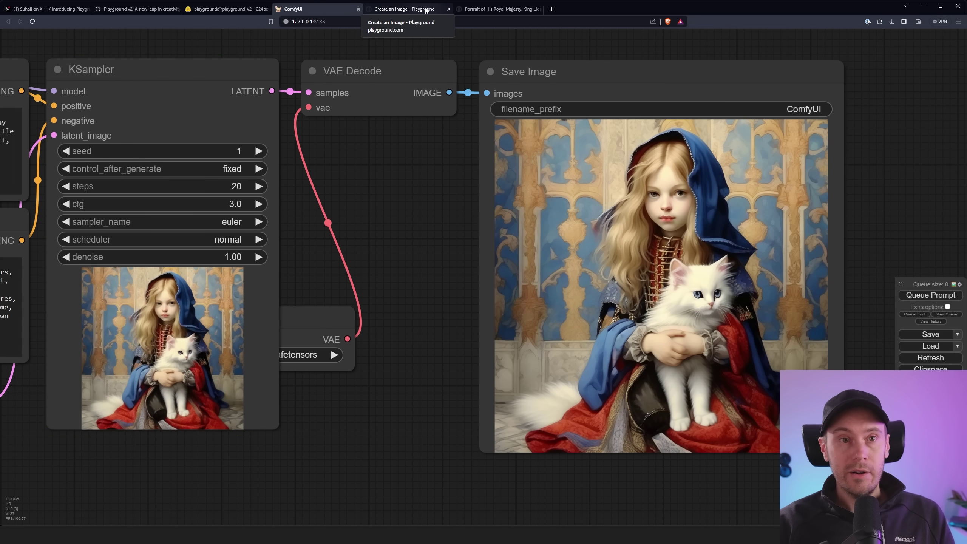
Compare ComfyUI's blue-hooded girl with kitten against the Playground version
{"action": "left_click", "coordinate": [423, 9]}
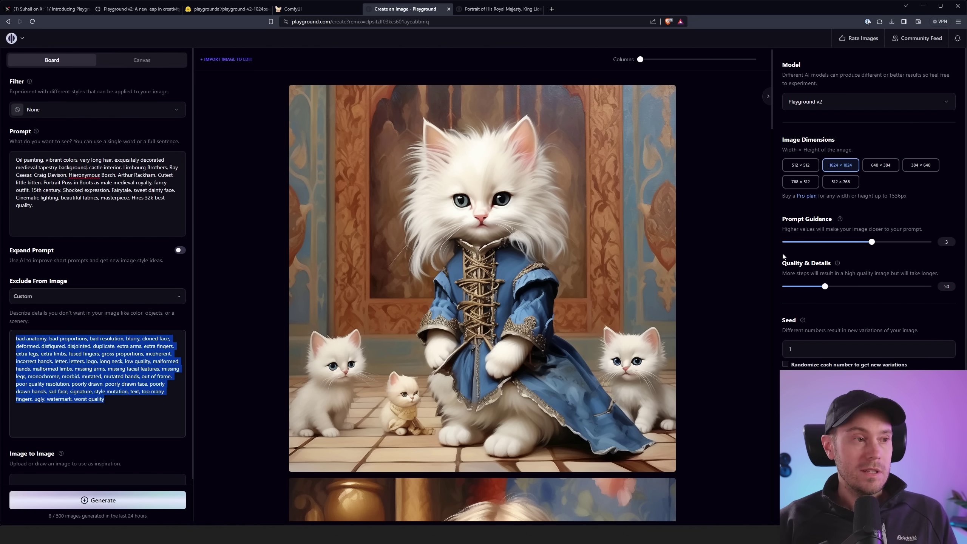
{"action": "key", "text": "ctrl+shift+Tab"}
{"action": "scroll", "coordinate": [296, 180], "scroll_direction": "up", "scroll_amount": 5}
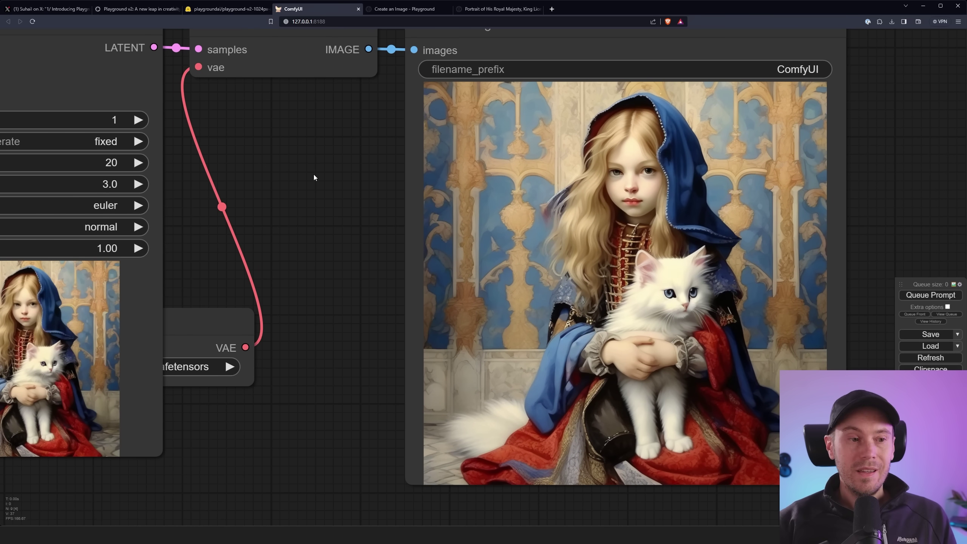
{"action": "scroll", "coordinate": [310, 176], "scroll_direction": "down", "scroll_amount": 6}
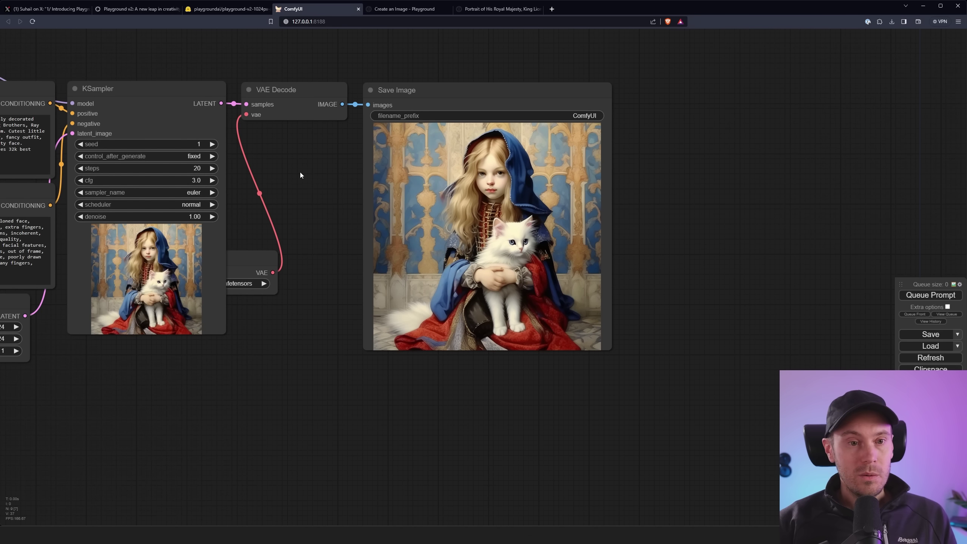
{"action": "scroll", "coordinate": [305, 177], "scroll_direction": "up", "scroll_amount": 6}
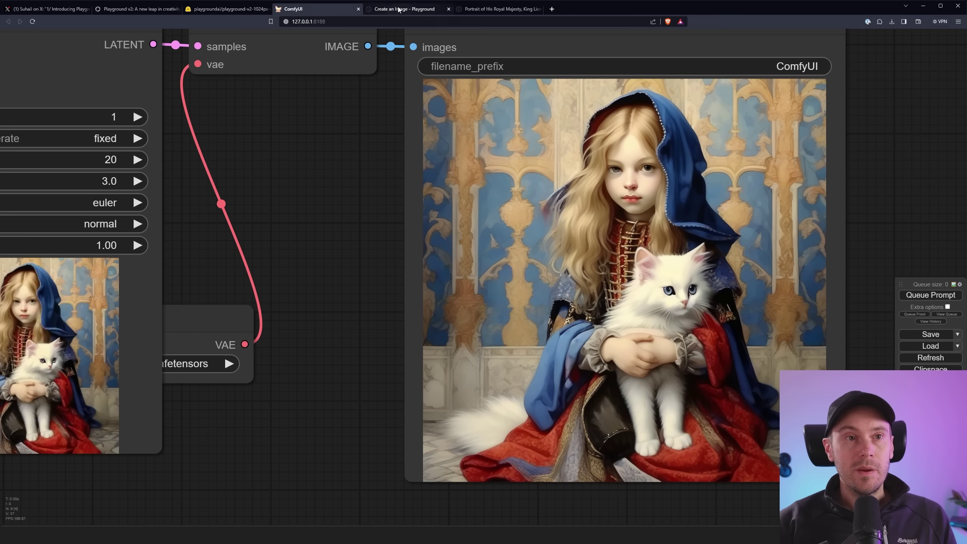
{"action": "left_click", "coordinate": [398, 9]}
{"action": "scroll", "coordinate": [300, 206], "scroll_direction": "down", "scroll_amount": 5}
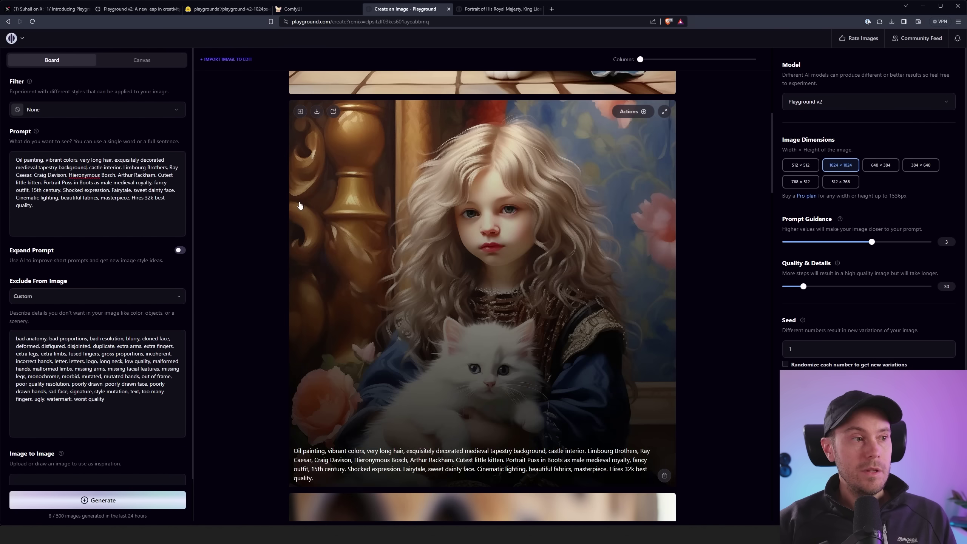
{"action": "left_click", "coordinate": [305, 9]}
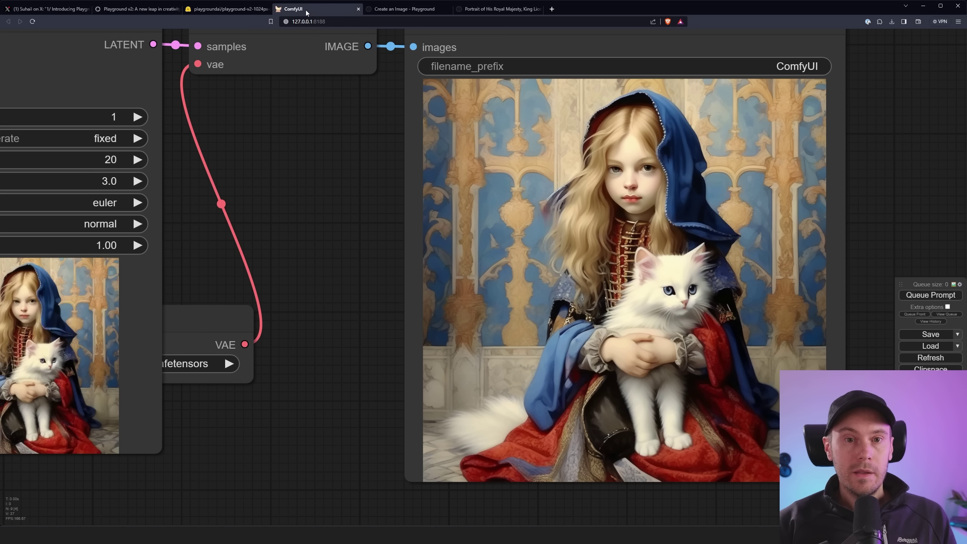
{"action": "left_click", "coordinate": [416, 11]}
{"action": "left_click", "coordinate": [337, 11]}
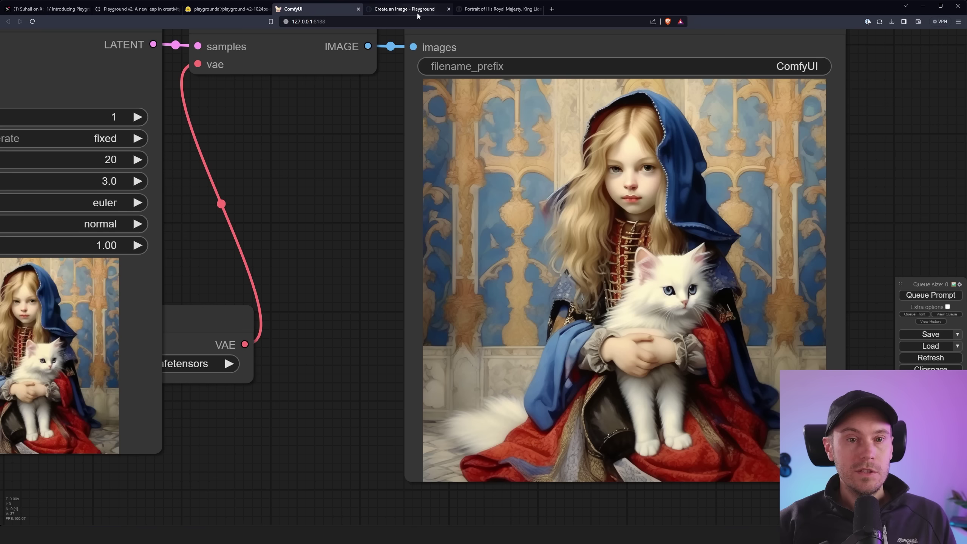
{"action": "left_click", "coordinate": [417, 13]}
Bring the rusty-helmeted cat knight prompt from Playground into ComfyUI's positive prompt
{"action": "triple_click", "coordinate": [144, 168]}
{"action": "left_click", "coordinate": [293, 9]}
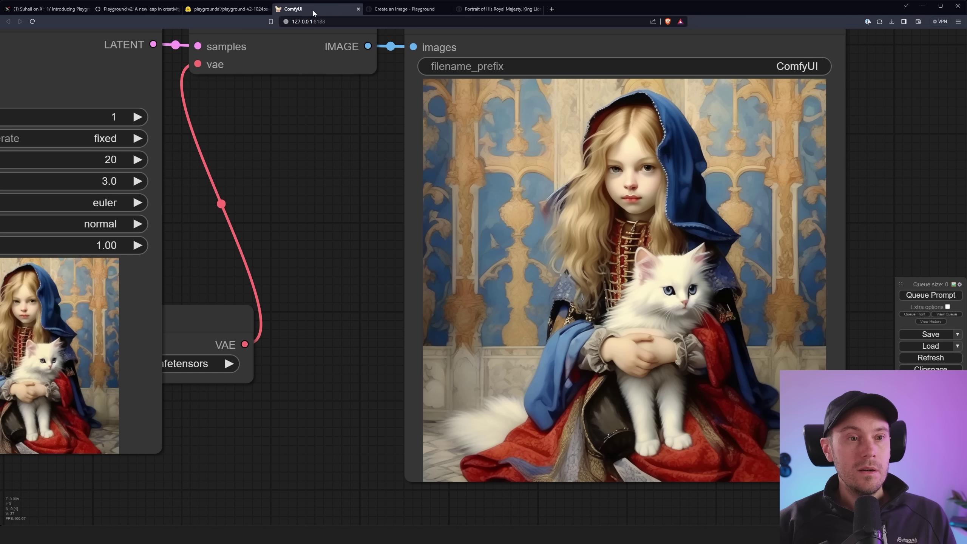
{"action": "scroll", "coordinate": [454, 161], "scroll_direction": "down", "scroll_amount": 2}
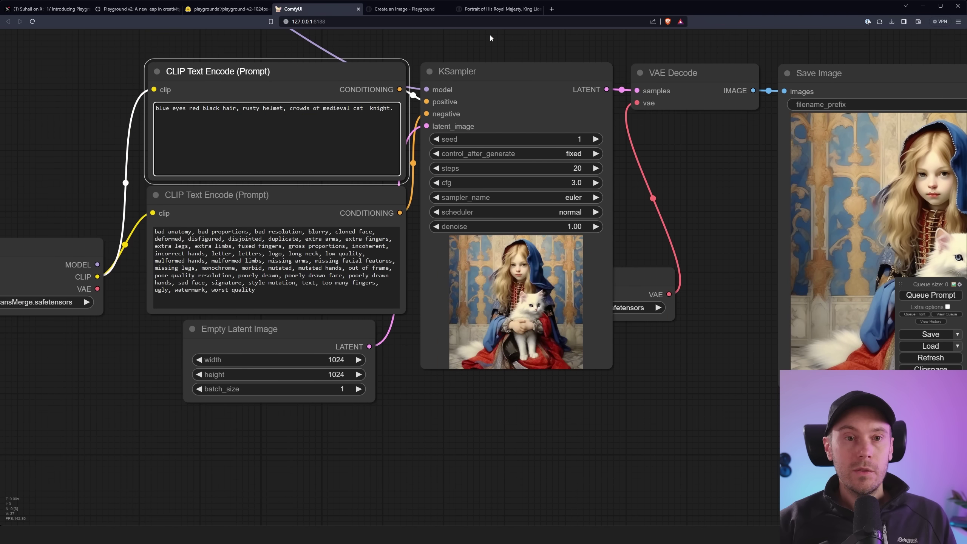
{"action": "left_click", "coordinate": [416, 11]}
{"action": "left_click", "coordinate": [300, 8]}
Set KSampler steps to 30 and render the helmeted cat knight
{"action": "left_click", "coordinate": [573, 175]}
{"action": "type", "text": "30"}
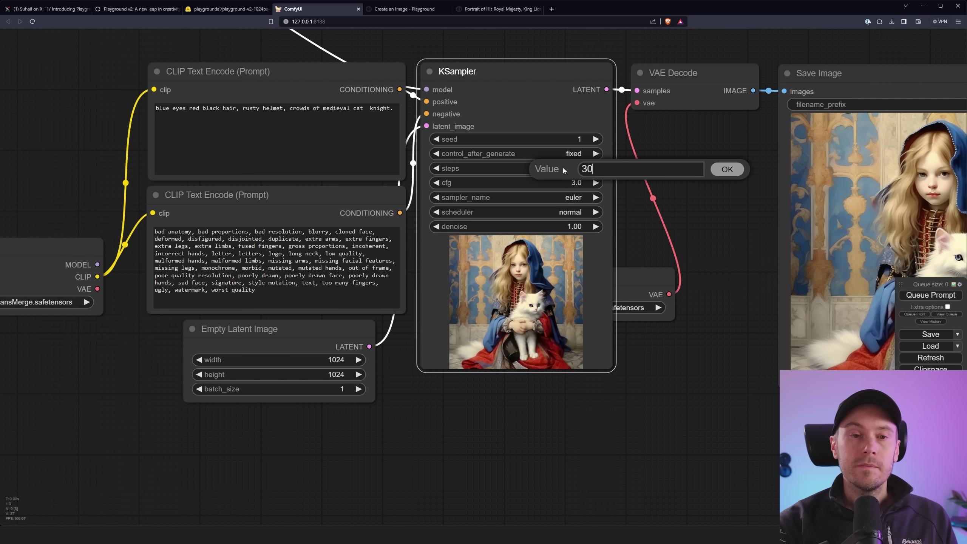
{"action": "key", "text": "Return"}
{"action": "key", "text": "ctrl+Return"}
{"action": "left_click_drag", "start_coordinate": [694, 178], "coordinate": [399, 162]}
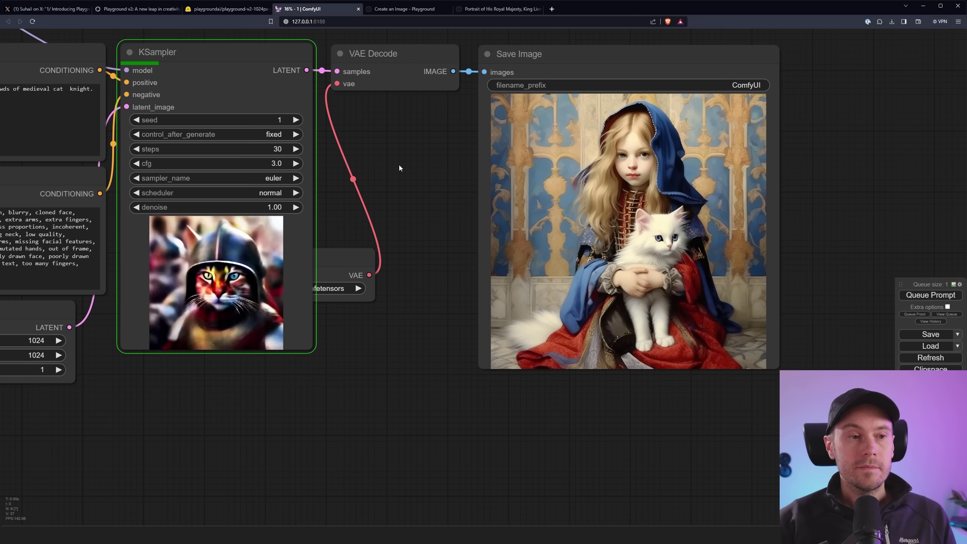
{"action": "scroll", "coordinate": [741, 190], "scroll_direction": "up", "scroll_amount": 2}
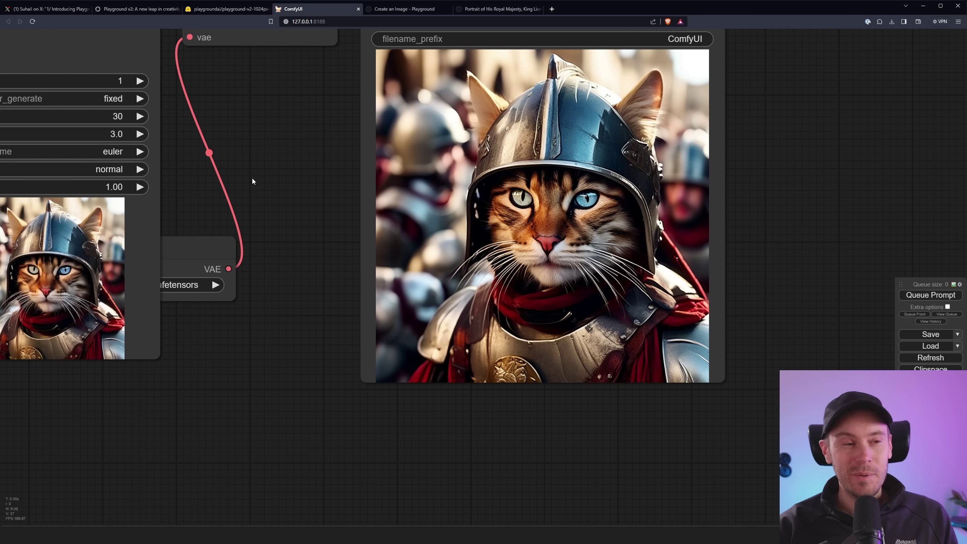
{"action": "scroll", "coordinate": [252, 181], "scroll_direction": "down", "scroll_amount": 5}
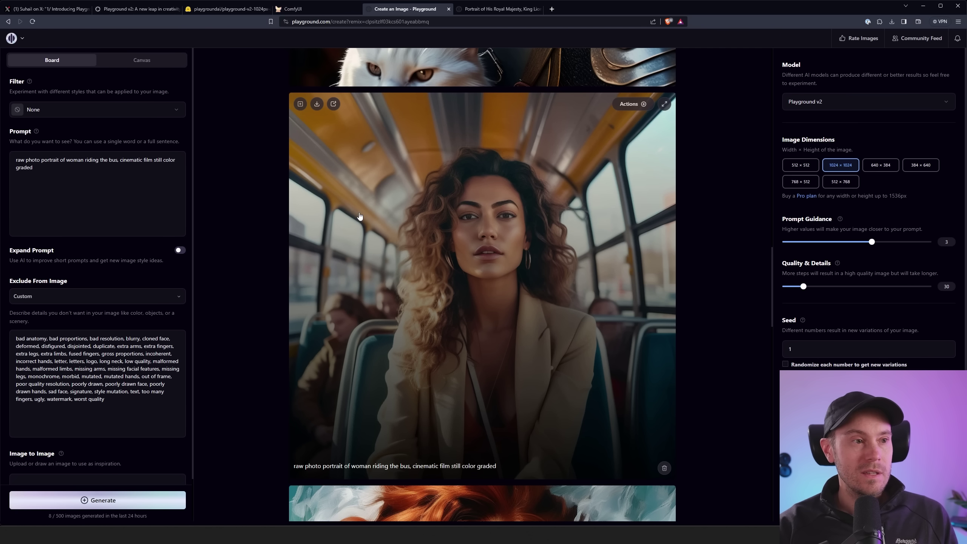
Replace ComfyUI's positive prompt with Playground's raw-photo bus portrait prompt
{"action": "triple_click", "coordinate": [95, 163]}
{"action": "key", "text": "ctrl+c"}
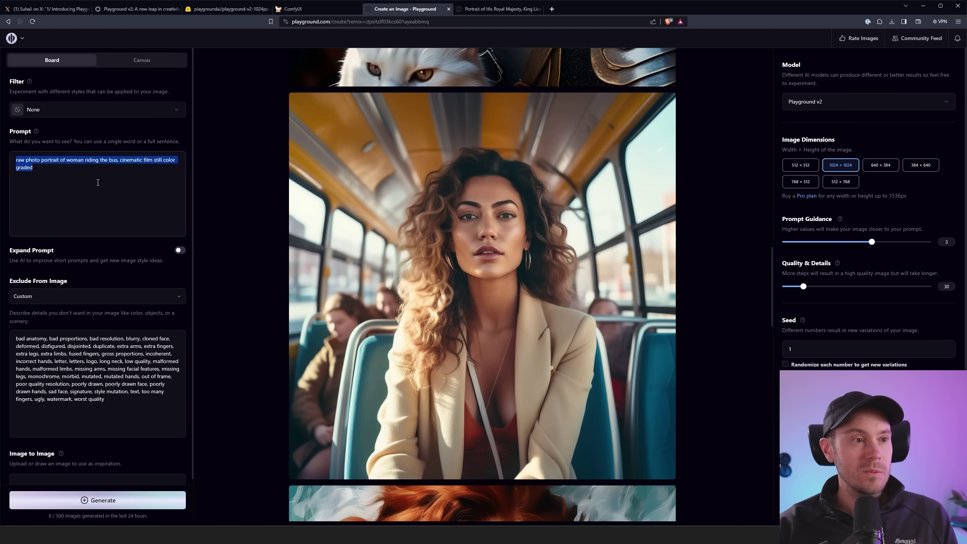
{"action": "left_click", "coordinate": [334, 9]}
{"action": "left_click", "coordinate": [267, 210]}
{"action": "key", "text": "ctrl+a"}
{"action": "key", "text": "ctrl+v"}
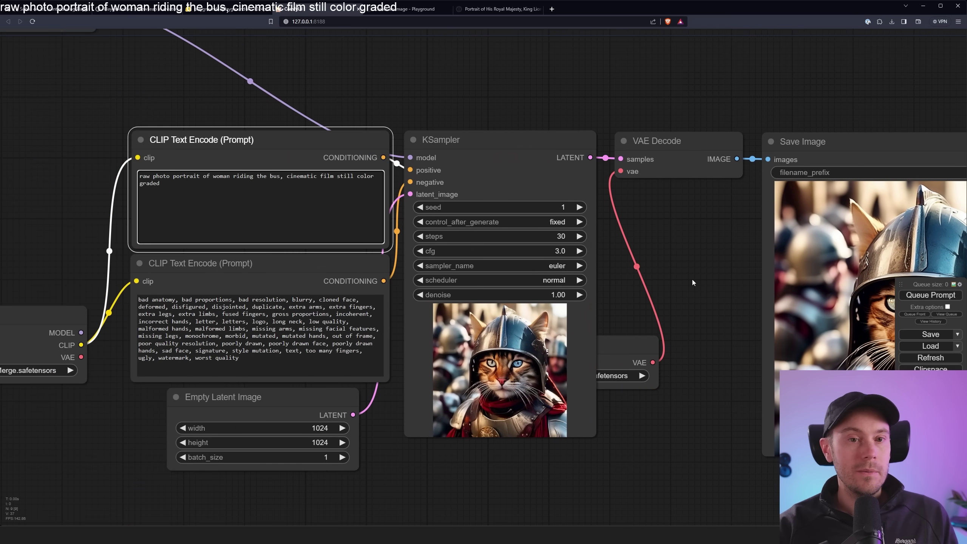
Generate the image of a curly-haired woman riding a bus
{"action": "left_click", "coordinate": [397, 10]}
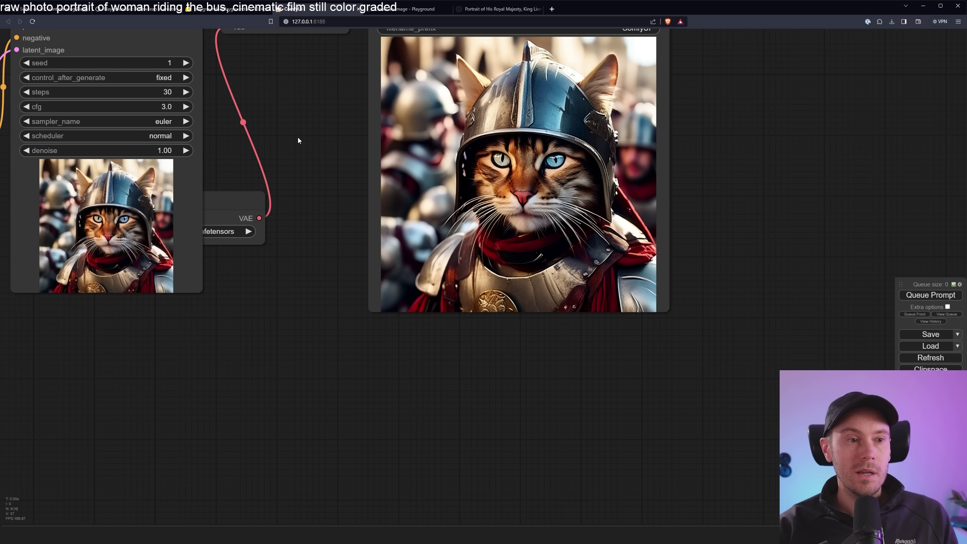
{"action": "left_click_drag", "start_coordinate": [297, 140], "coordinate": [242, 205]}
{"action": "key", "text": "ctrl+Return"}
{"action": "scroll", "coordinate": [241, 204], "scroll_direction": "up", "scroll_amount": 6}
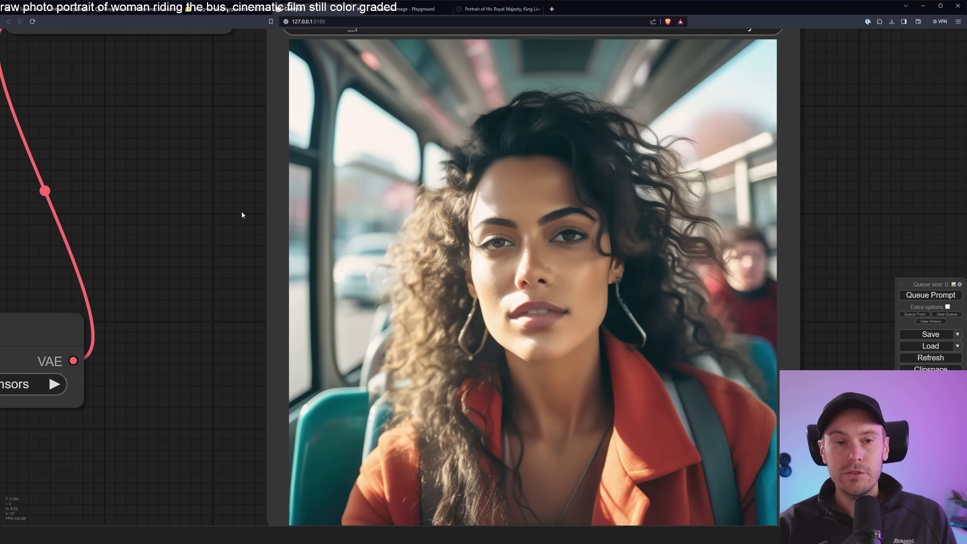